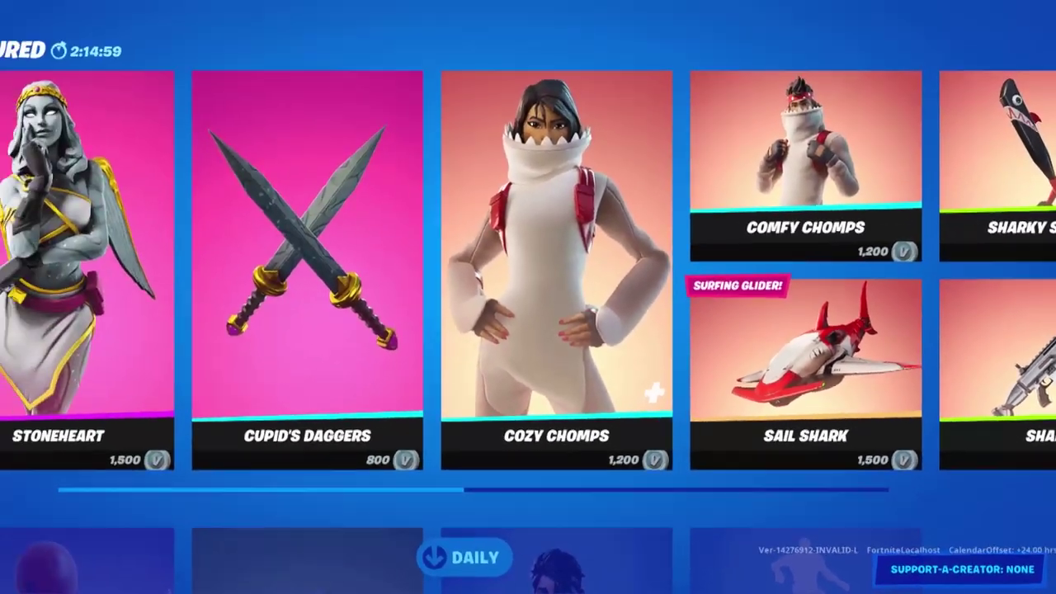
Enter a creator's code in the Item Shop's Support-a-Creator field and accept it.
{"action": "left_click", "coordinate": [636, 528]}
{"action": "type", "text": "SLAPI"}
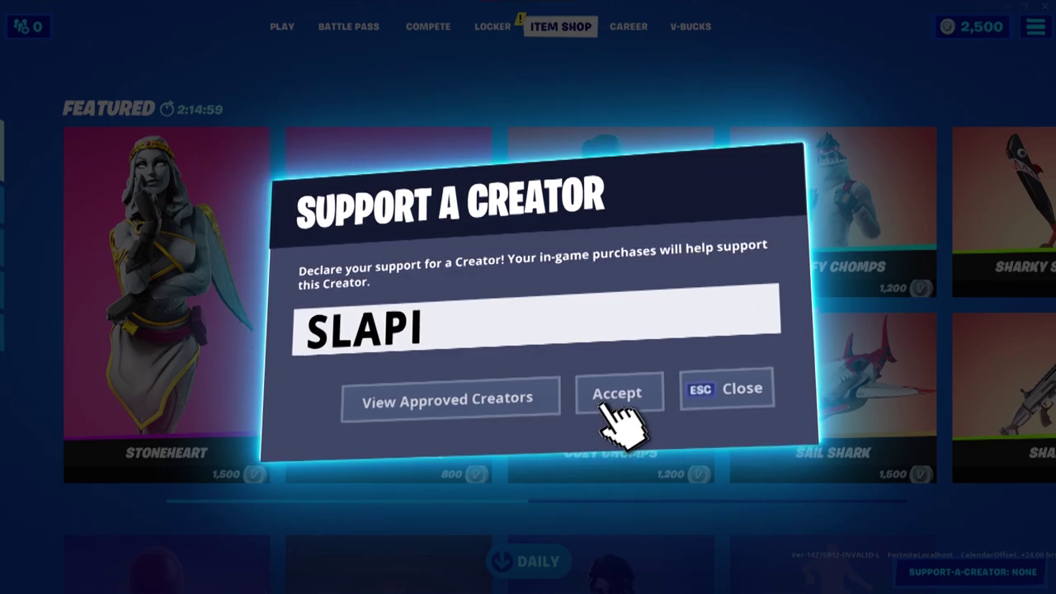
{"action": "left_click", "coordinate": [610, 400]}
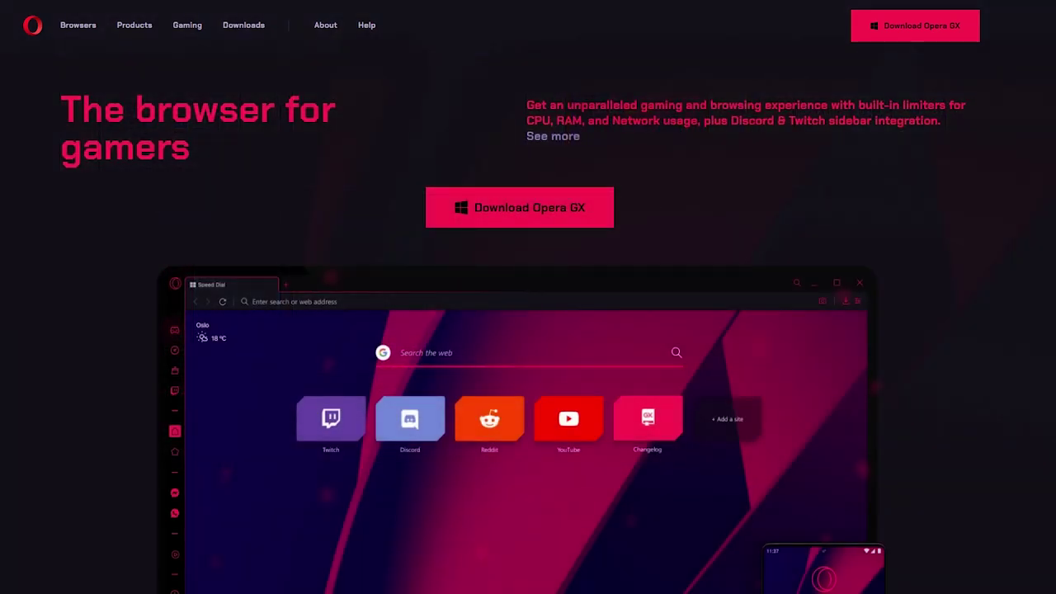
Browse the Opera GX site, highlighting the hero description of its network, RAM and CPU limiters.
{"action": "scroll", "coordinate": [207, 506], "scroll_direction": "down", "scroll_amount": 4}
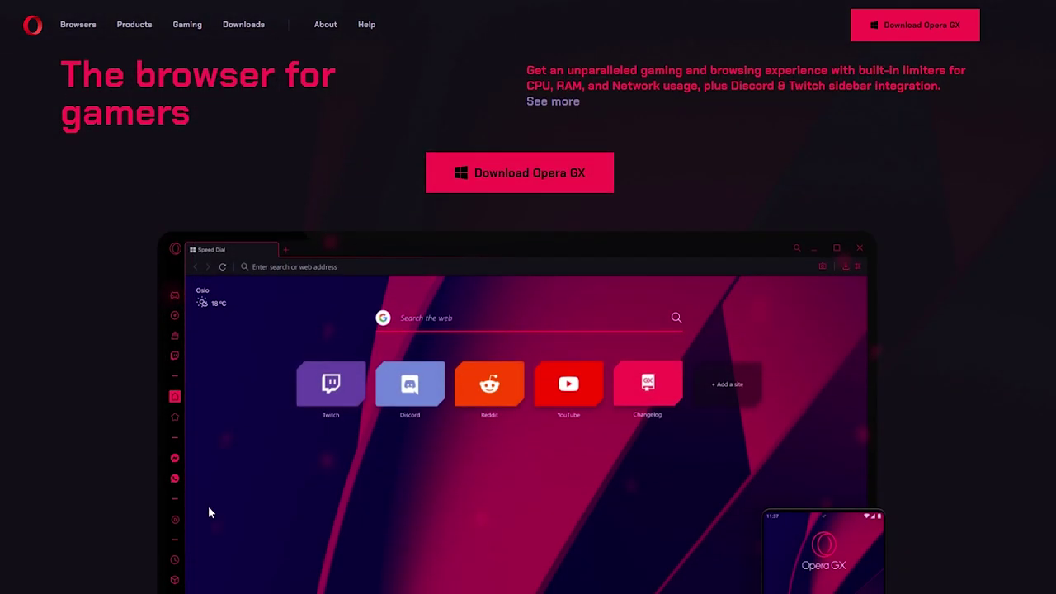
{"action": "scroll", "coordinate": [83, 465], "scroll_direction": "down", "scroll_amount": 10}
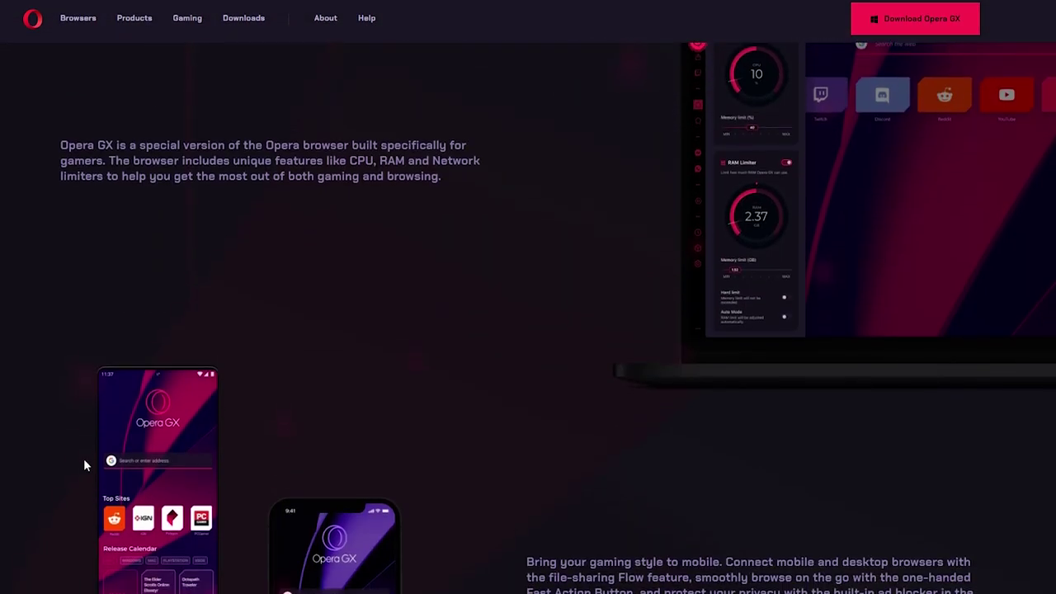
{"action": "scroll", "coordinate": [84, 465], "scroll_direction": "down", "scroll_amount": 10}
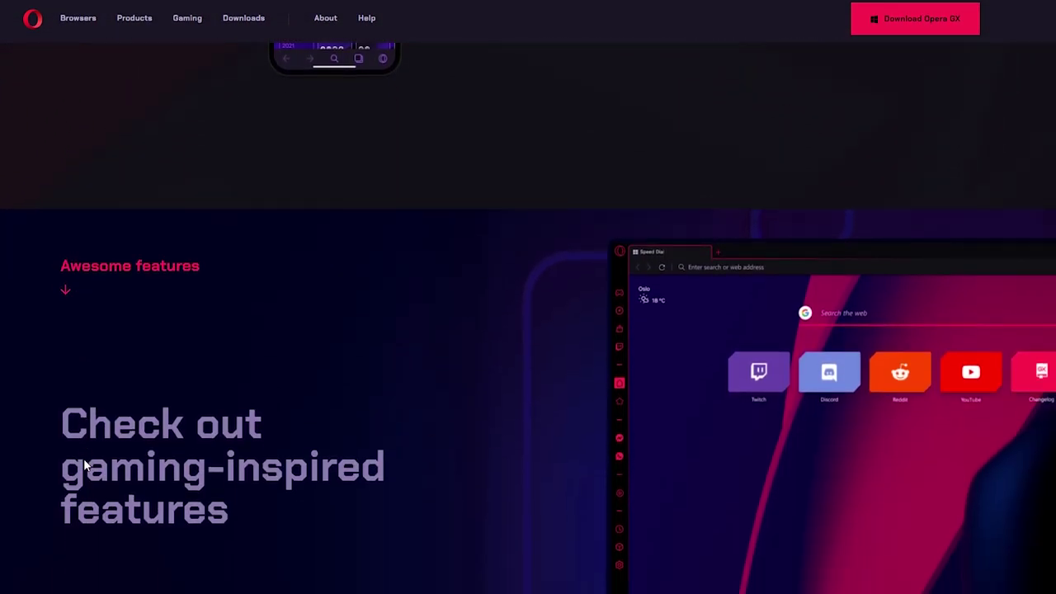
{"action": "scroll", "coordinate": [83, 466], "scroll_direction": "down", "scroll_amount": 10}
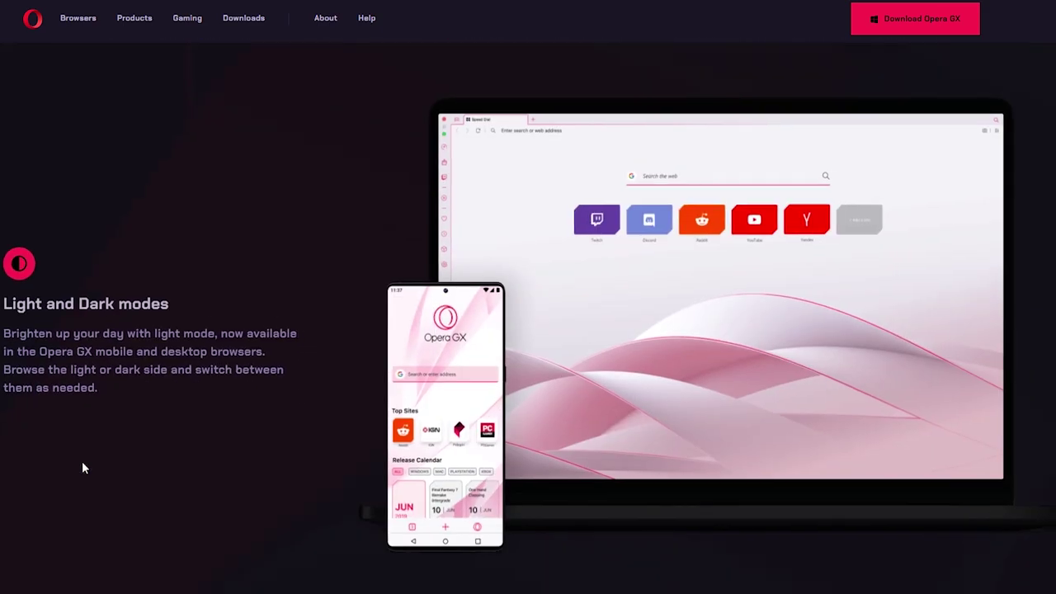
{"action": "scroll", "coordinate": [83, 463], "scroll_direction": "down", "scroll_amount": 10}
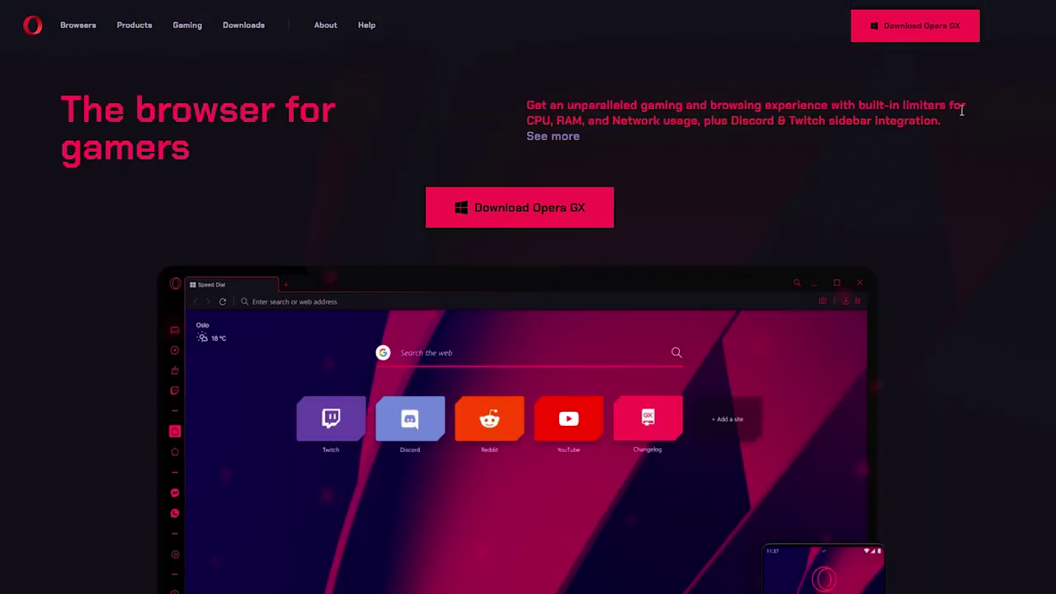
{"action": "left_click_drag", "start_coordinate": [535, 106], "coordinate": [968, 118]}
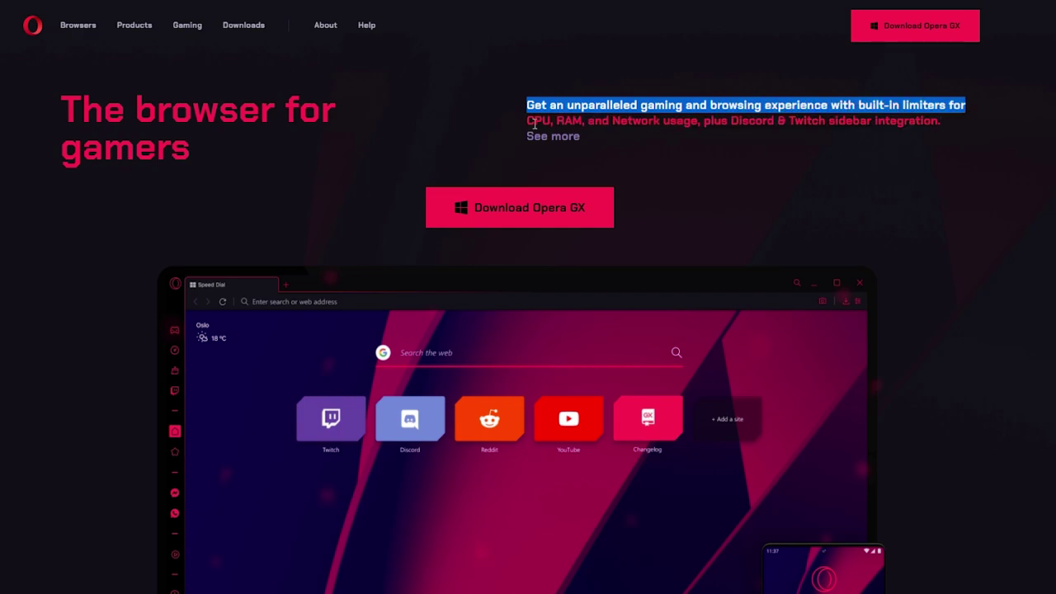
{"action": "left_click_drag", "start_coordinate": [535, 124], "coordinate": [905, 152]}
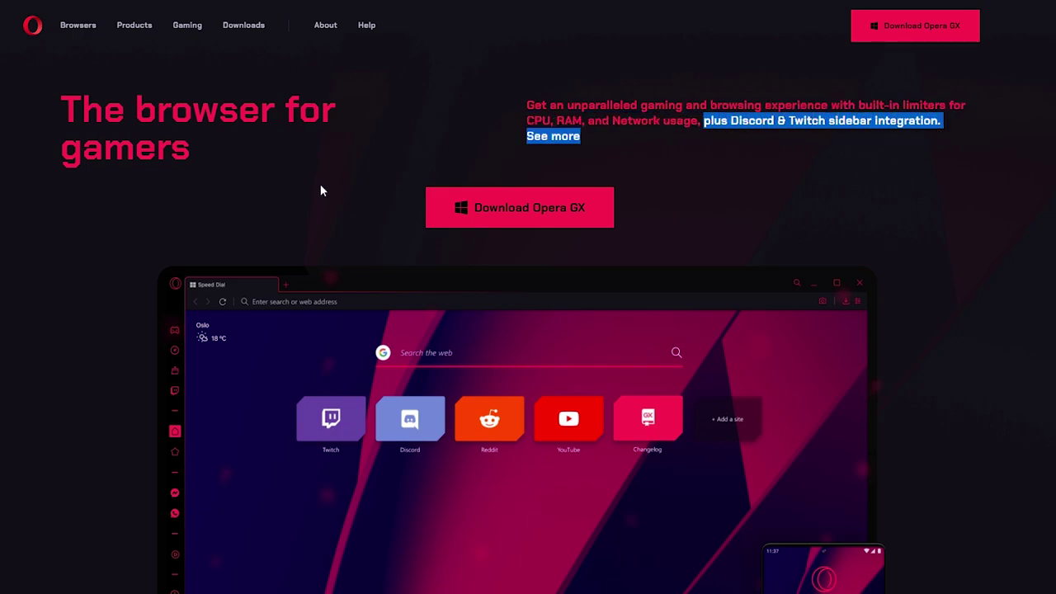
{"action": "left_click", "coordinate": [178, 143]}
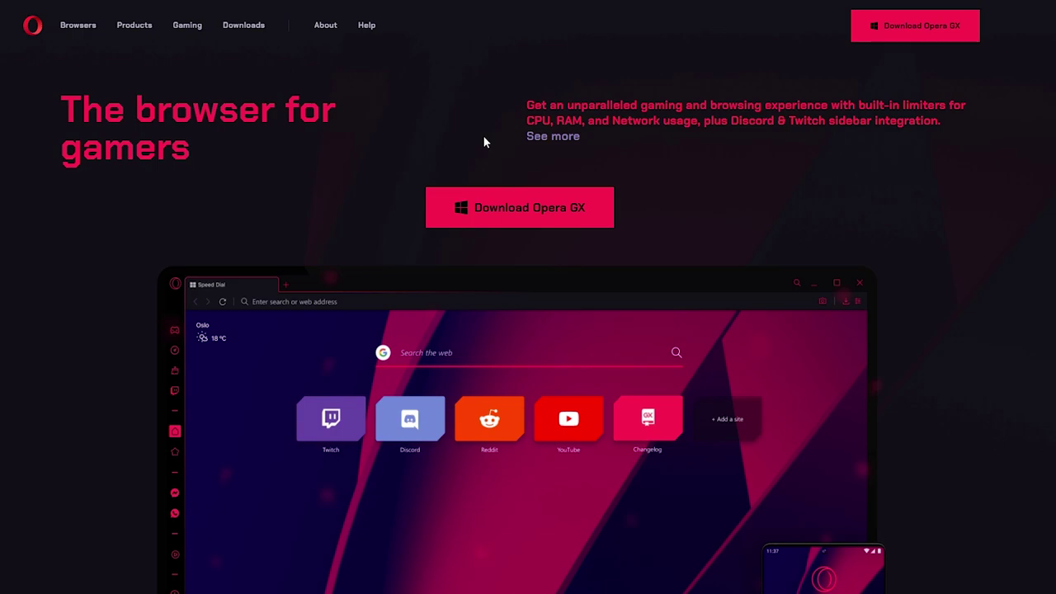
{"action": "scroll", "coordinate": [346, 345], "scroll_direction": "down", "scroll_amount": 3}
{"action": "scroll", "coordinate": [345, 340], "scroll_direction": "up", "scroll_amount": 3}
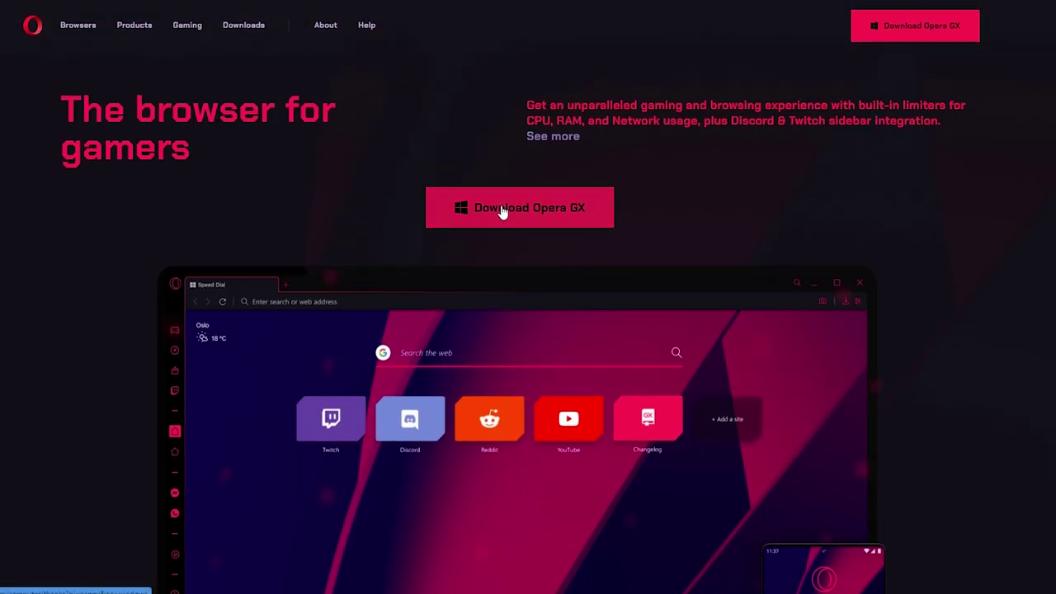
Download OperaGXSetup.exe and run it to install Opera GX.
{"action": "left_click", "coordinate": [503, 211]}
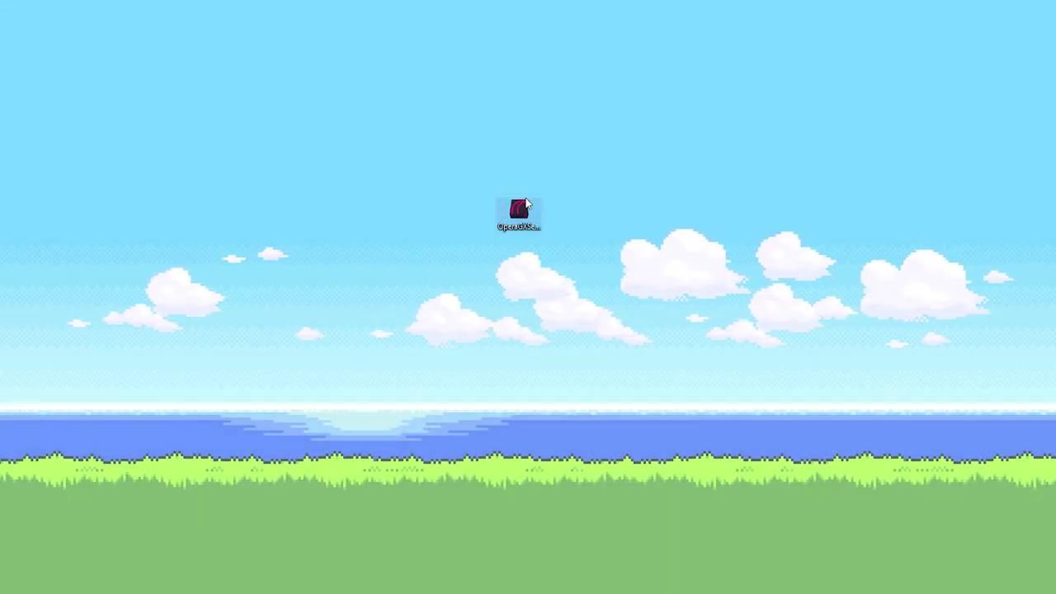
{"action": "double_click", "coordinate": [519, 210]}
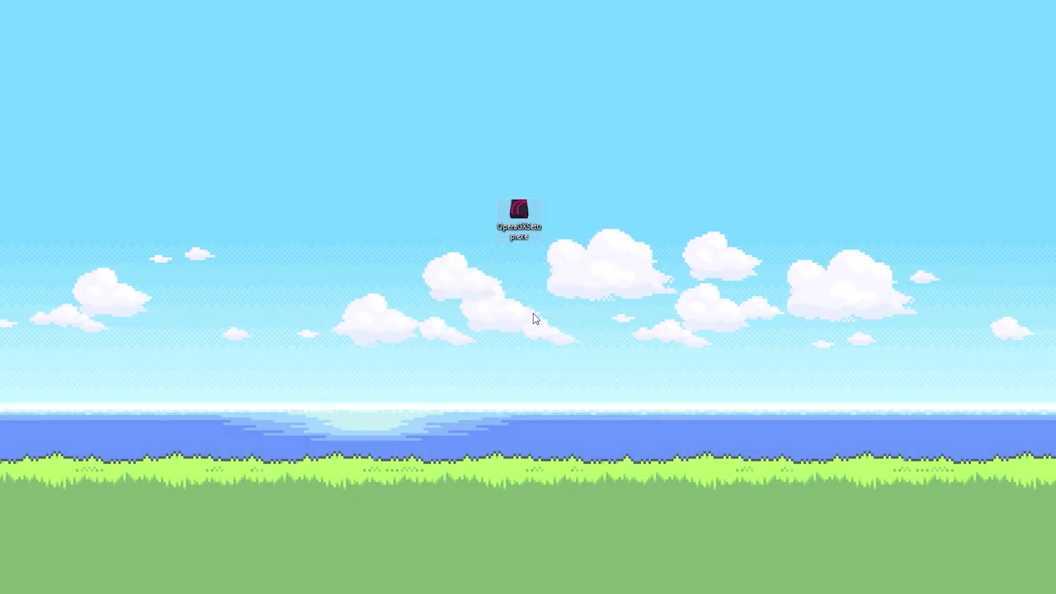
{"action": "left_click", "coordinate": [403, 363]}
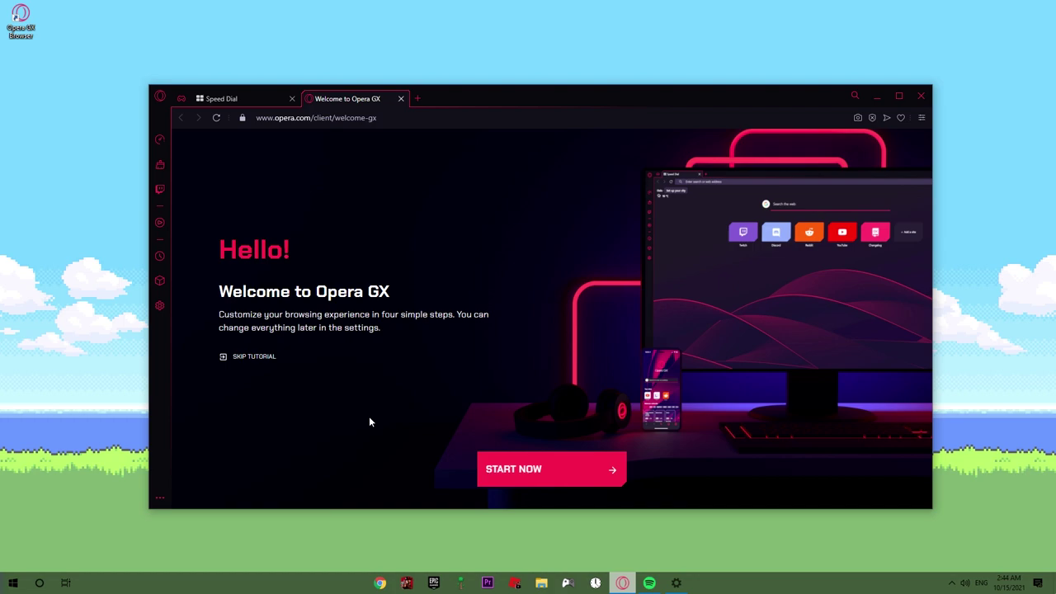
Select the welcome page text, then start the Opera GX setup tutorial.
{"action": "key", "text": "ctrl+a"}
{"action": "left_click", "coordinate": [329, 386]}
{"action": "key", "text": "ctrl+a"}
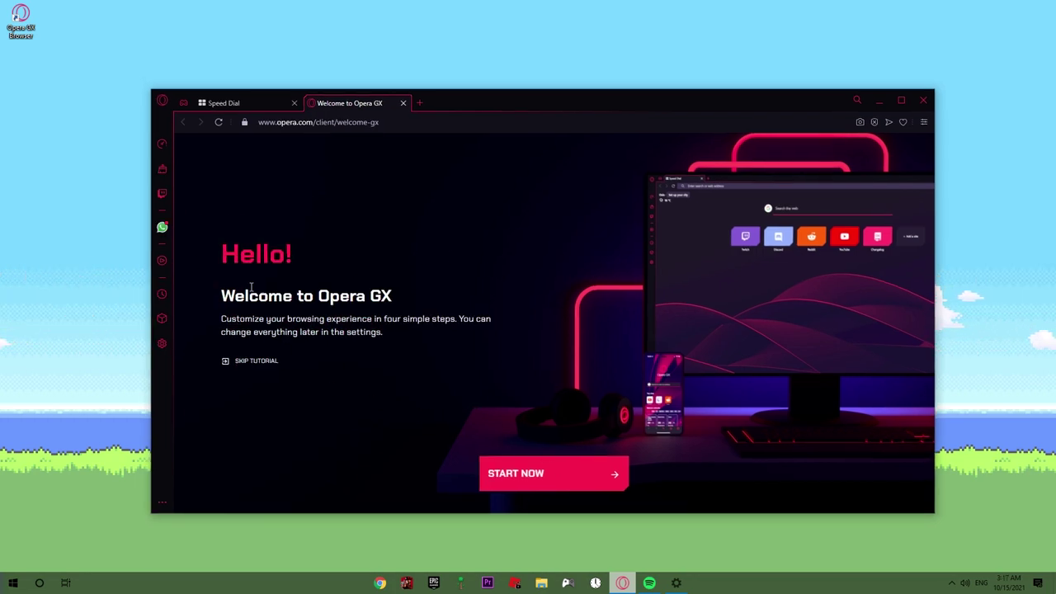
{"action": "left_click", "coordinate": [522, 488]}
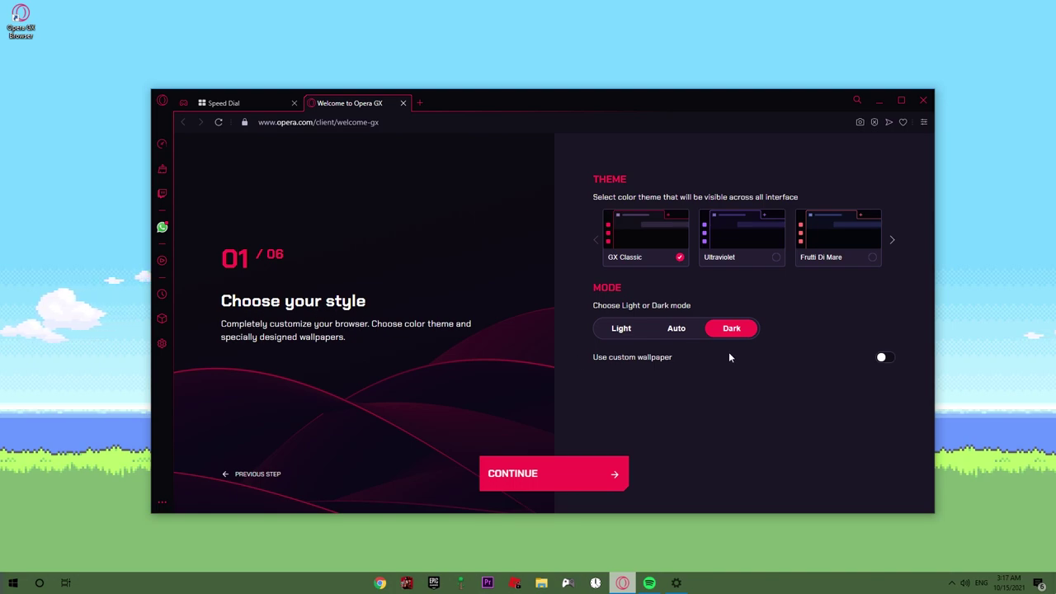
Choose the White Wolf theme and enable the red space custom wallpaper.
{"action": "left_click", "coordinate": [857, 243]}
{"action": "left_click", "coordinate": [893, 241]}
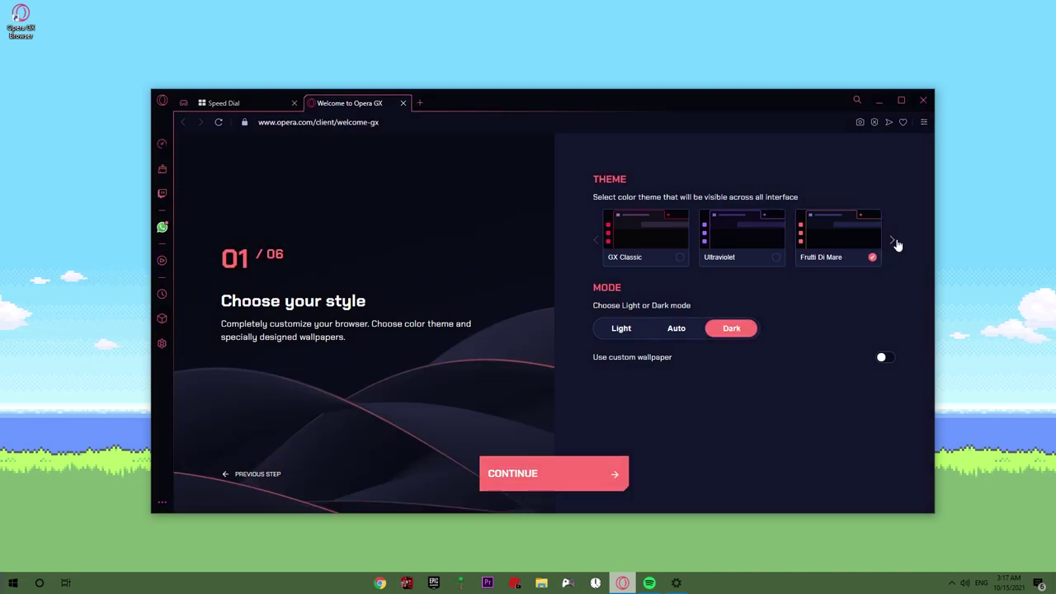
{"action": "left_click", "coordinate": [879, 237]}
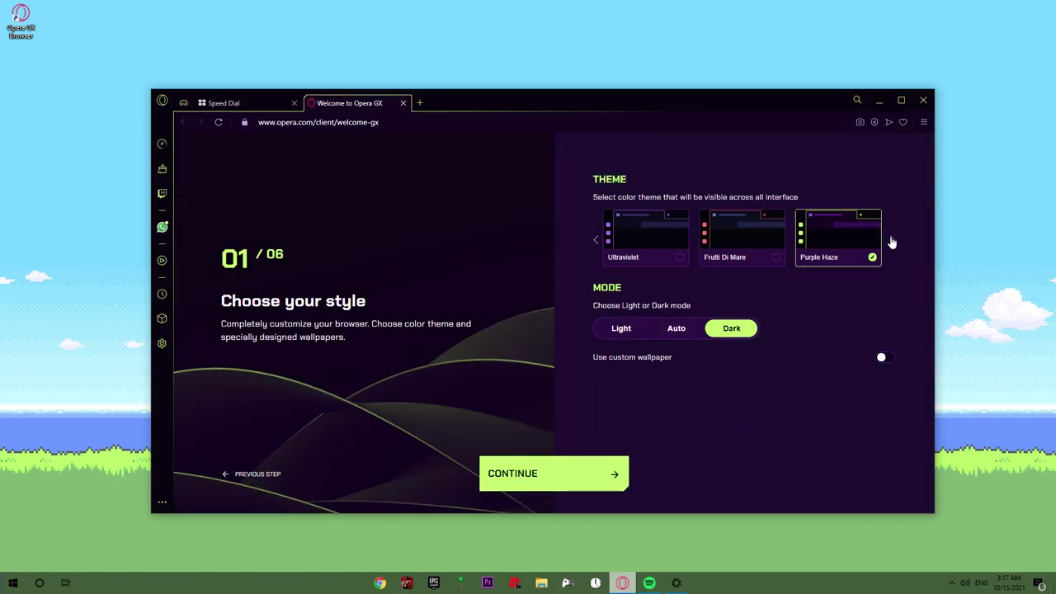
{"action": "left_click", "coordinate": [891, 240]}
{"action": "left_click", "coordinate": [893, 242]}
{"action": "left_click", "coordinate": [894, 242]}
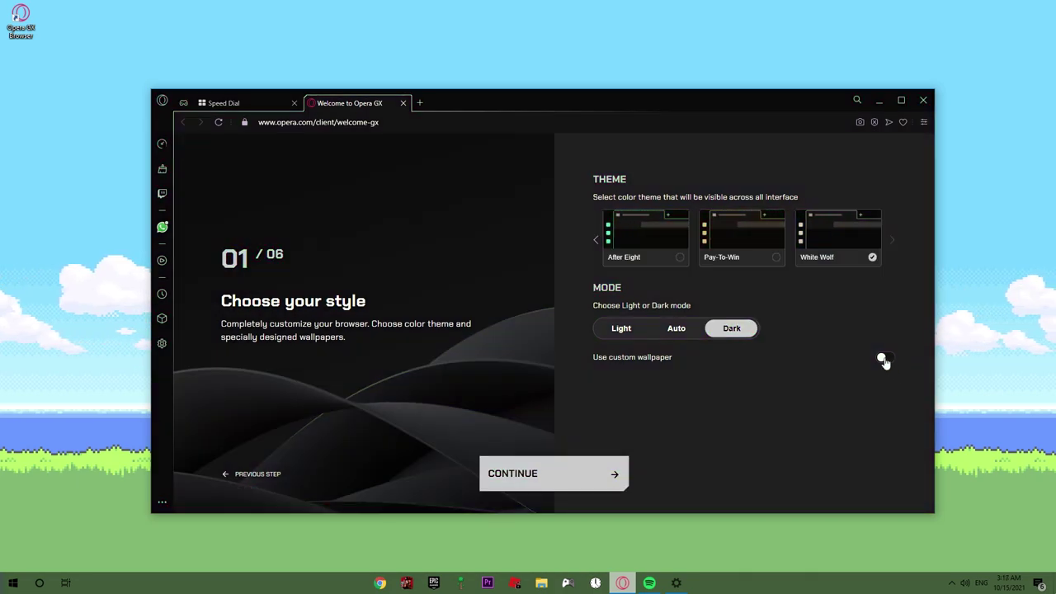
{"action": "left_click", "coordinate": [883, 358]}
{"action": "left_click", "coordinate": [741, 437]}
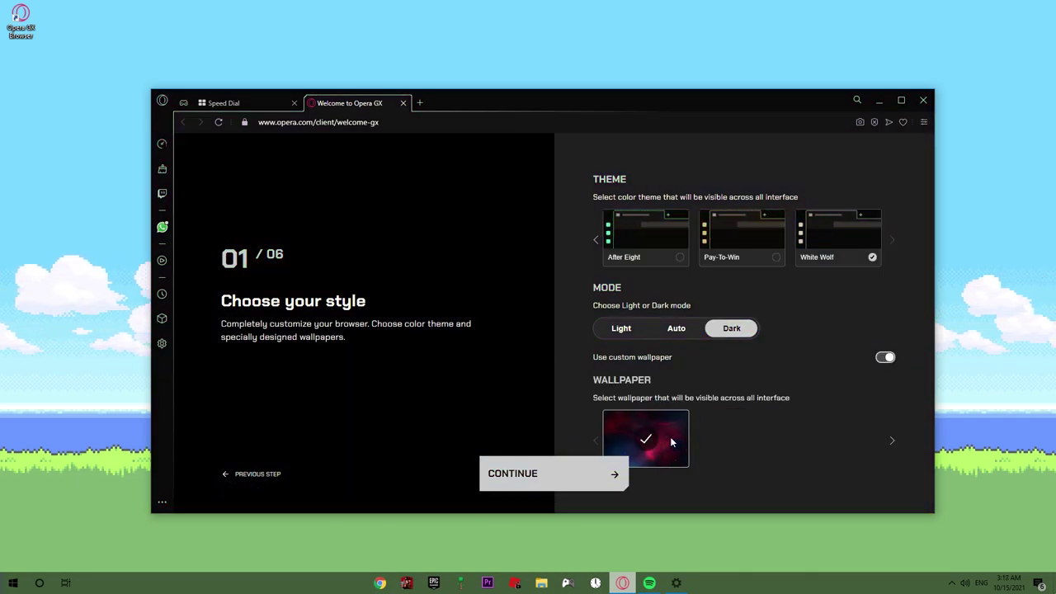
Add Messenger, Discord, Instagram and Twitter to the sidebar and enable Twitch.
{"action": "left_click", "coordinate": [596, 484]}
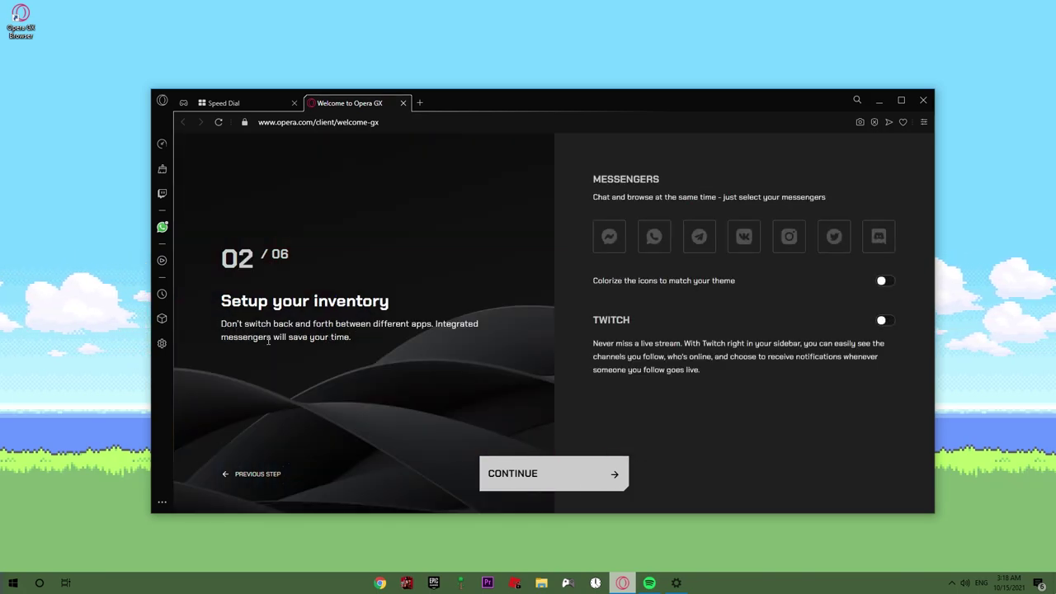
{"action": "left_click", "coordinate": [610, 238]}
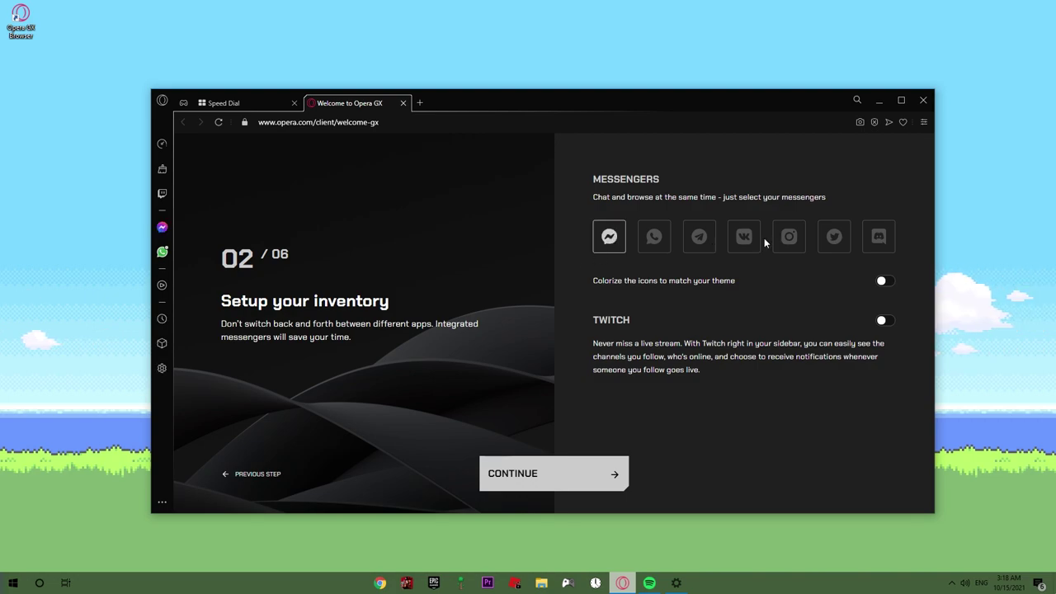
{"action": "left_click", "coordinate": [873, 247]}
{"action": "left_click", "coordinate": [796, 239]}
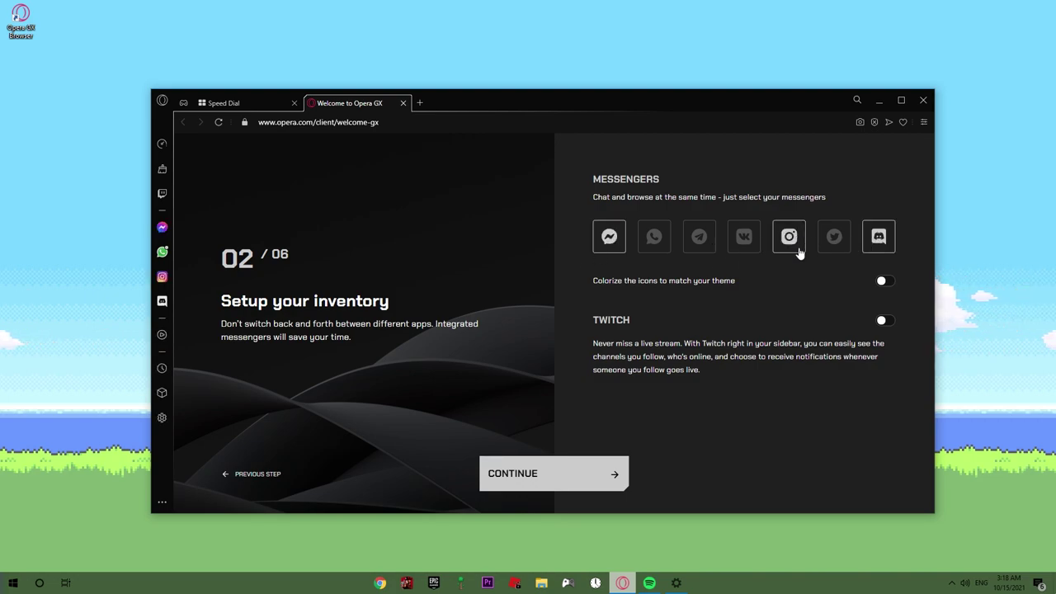
{"action": "left_click", "coordinate": [833, 241]}
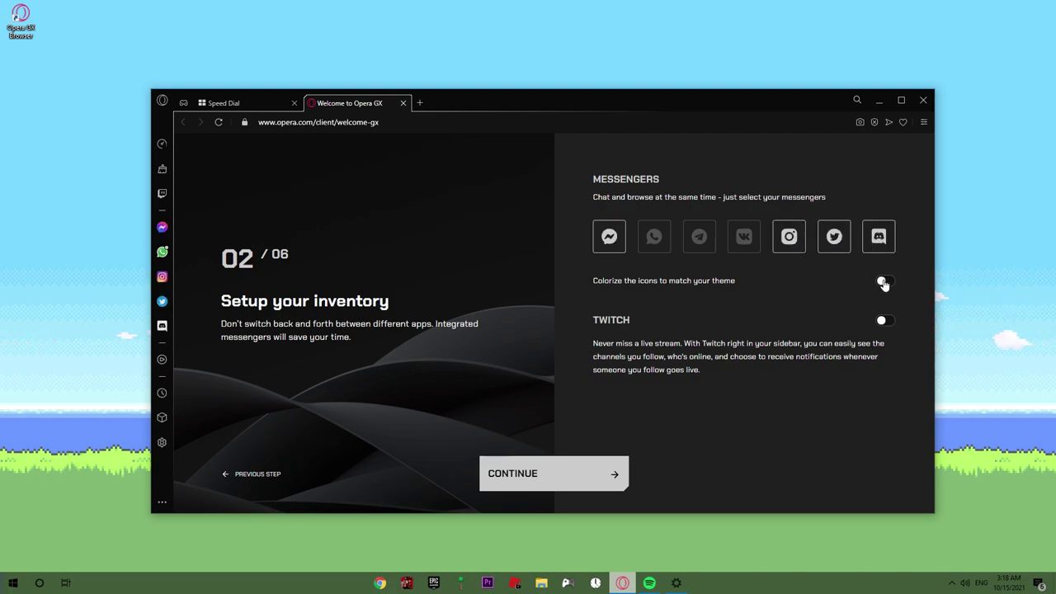
{"action": "left_click", "coordinate": [884, 320]}
{"action": "left_click", "coordinate": [597, 479]}
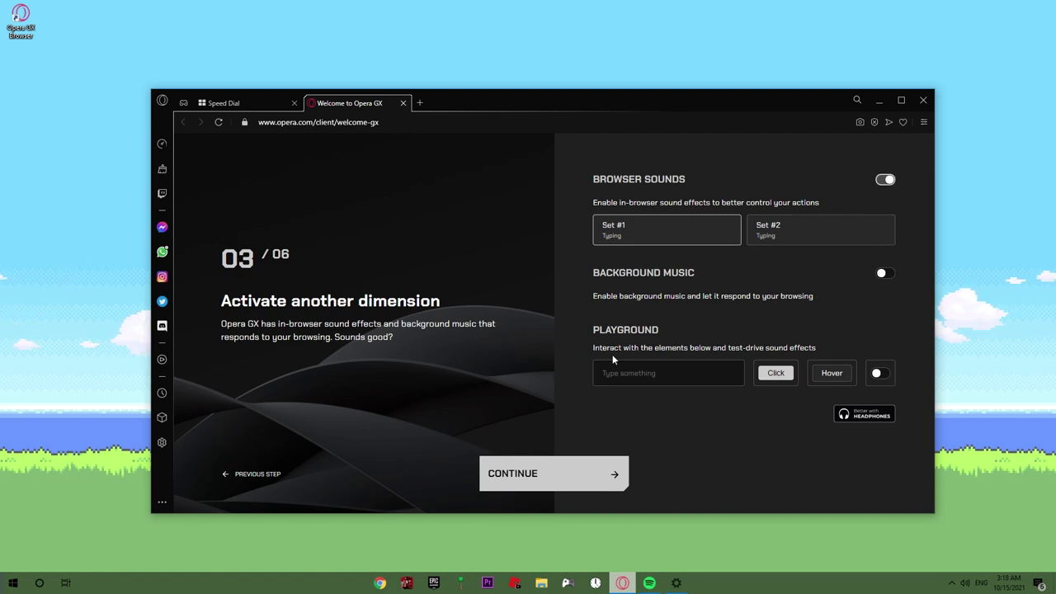
Type and erase test text in the sound playground, ending with 'ASDAS'.
{"action": "type", "text": "k"}
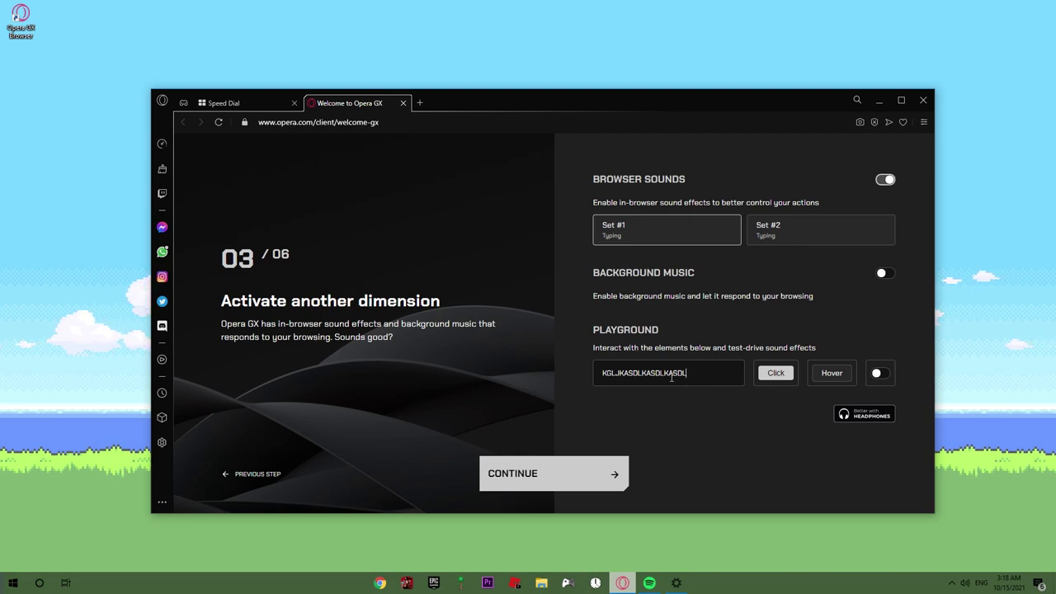
{"action": "key", "text": "BackSpace"}
{"action": "key", "text": "BackSpace"}
{"action": "key", "text": "BackSpace"}
{"action": "key", "text": "BackSpace"}
{"action": "key", "text": "BackSpace"}
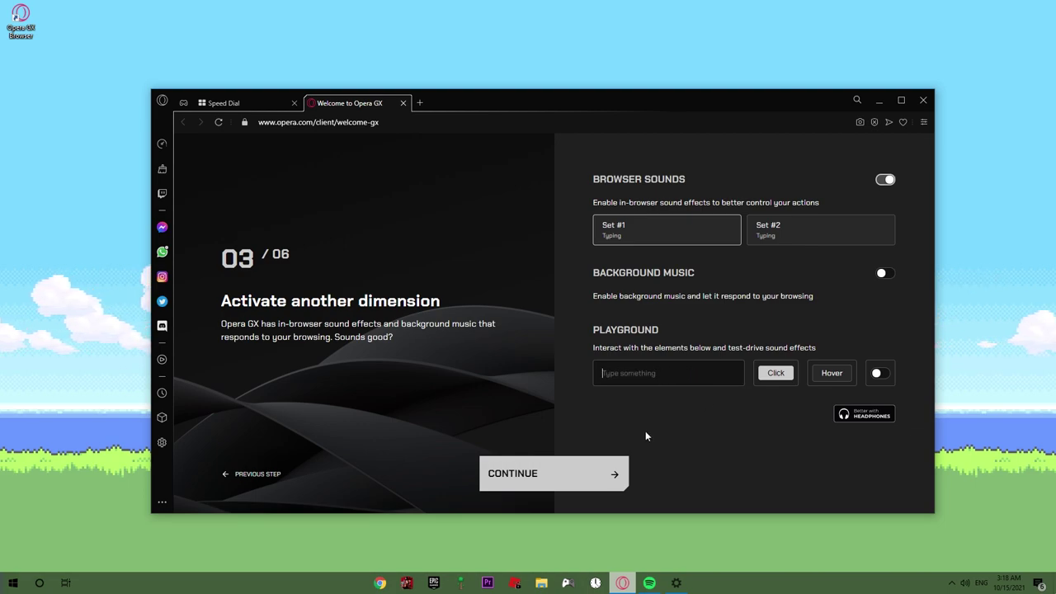
{"action": "type", "text": "FFFF"}
{"action": "key", "text": "ctrl+a"}
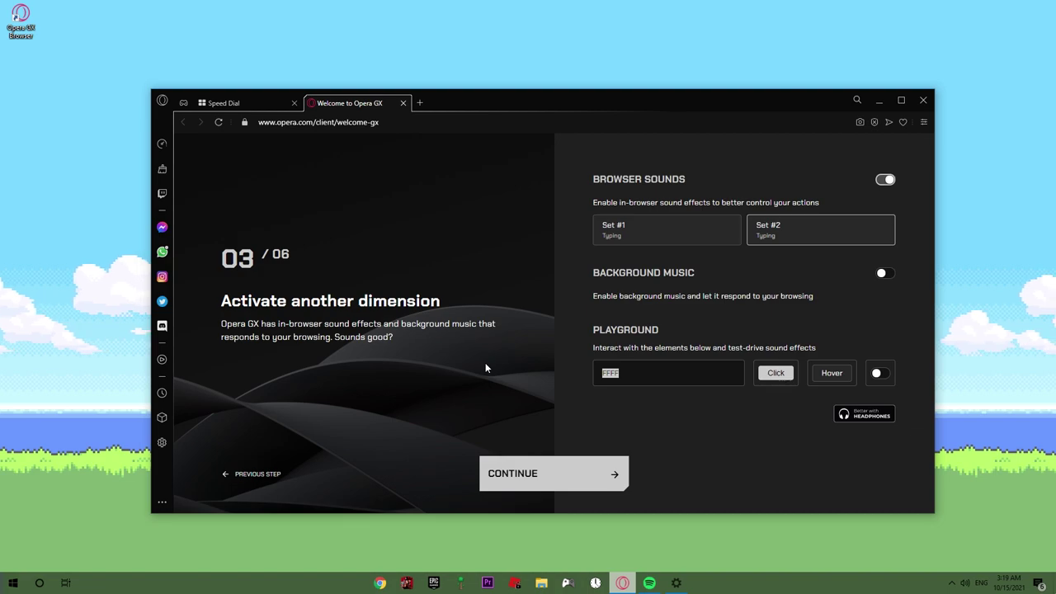
{"action": "key", "text": "BackSpace"}
{"action": "type", "text": "ASDKJ"}
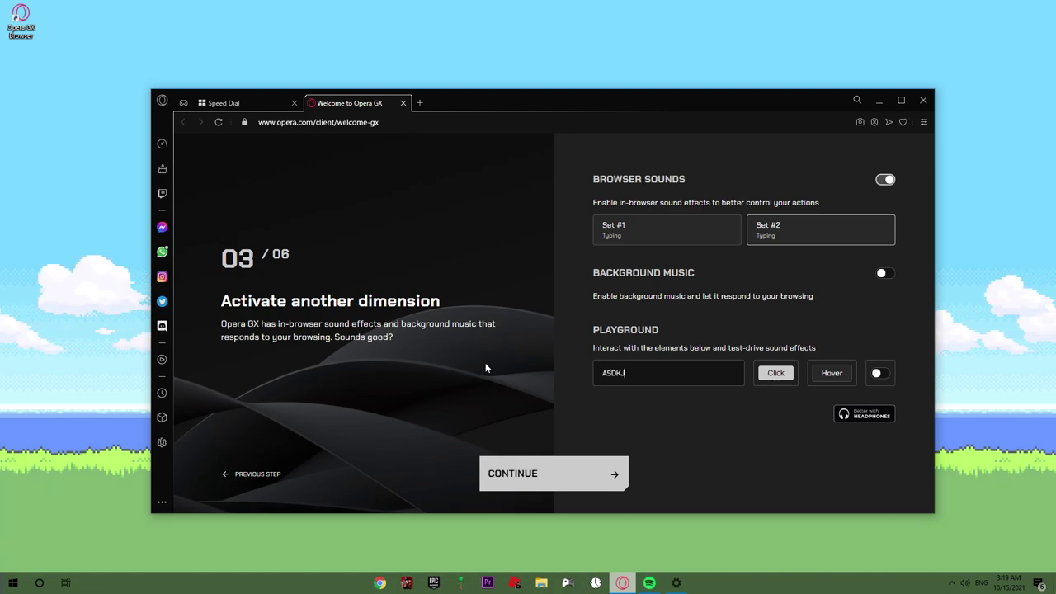
{"action": "type", "text": "ASDKAJSDLKJ123PI1023UI123I0123"}
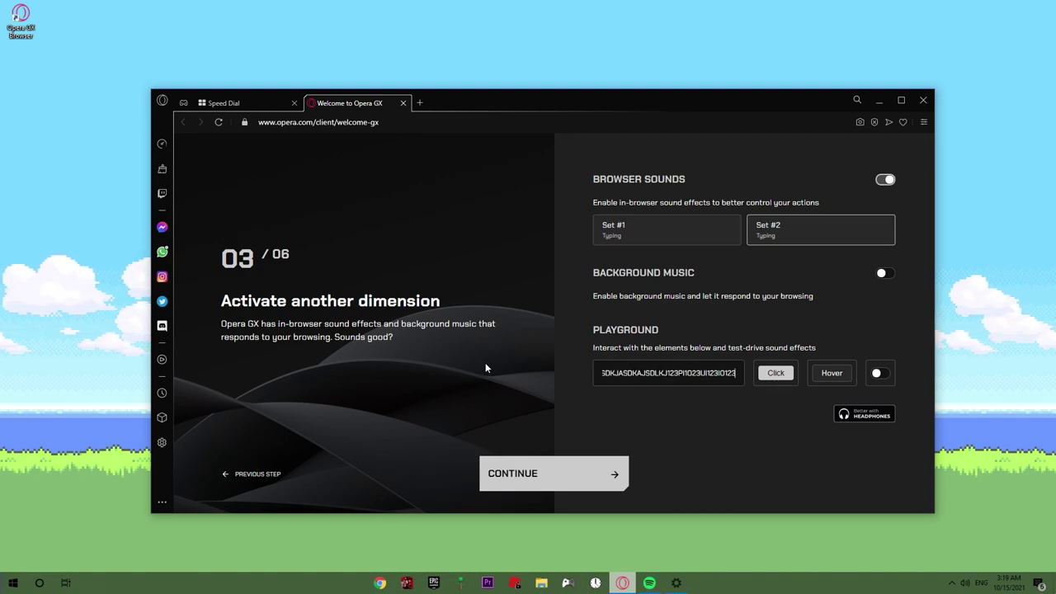
{"action": "key", "text": "BackSpace"}
{"action": "key", "text": "BackSpace"}
{"action": "key", "text": "BackSpace"}
{"action": "key", "text": "BackSpace"}
{"action": "key", "text": "BackSpace"}
{"action": "key", "text": "BackSpace"}
{"action": "key", "text": "BackSpace"}
{"action": "key", "text": "BackSpace"}
{"action": "key", "text": "BackSpace"}
{"action": "key", "text": "BackSpace"}
{"action": "key", "text": "BackSpace"}
{"action": "key", "text": "BackSpace"}
{"action": "key", "text": "BackSpace"}
{"action": "key", "text": "BackSpace"}
{"action": "key", "text": "BackSpace"}
{"action": "key", "text": "BackSpace"}
{"action": "key", "text": "BackSpace"}
{"action": "key", "text": "BackSpace"}
{"action": "key", "text": "BackSpace"}
{"action": "key", "text": "BackSpace"}
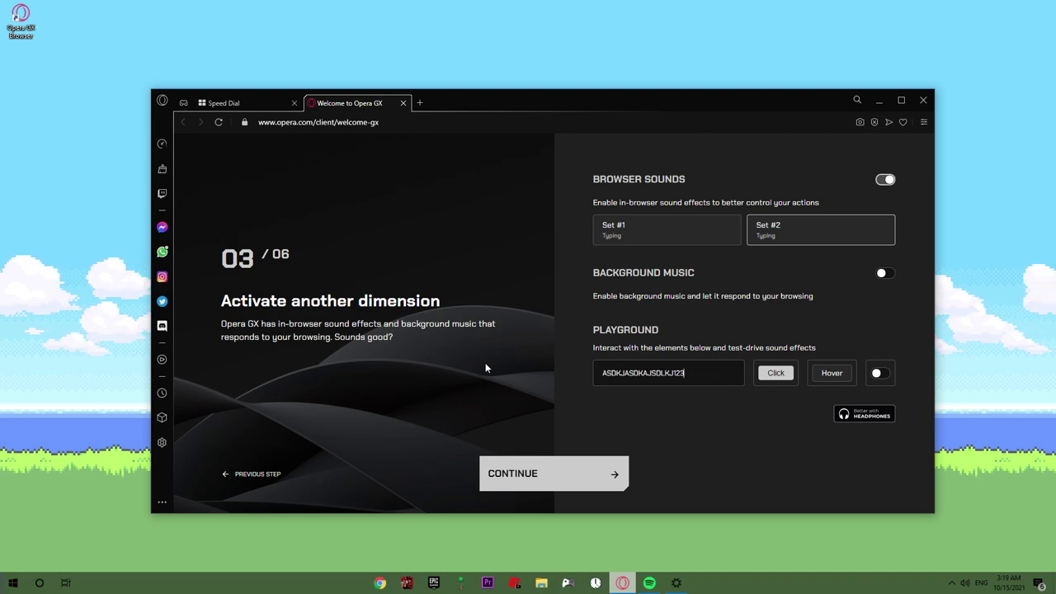
{"action": "type", "text": "ASDASD"}
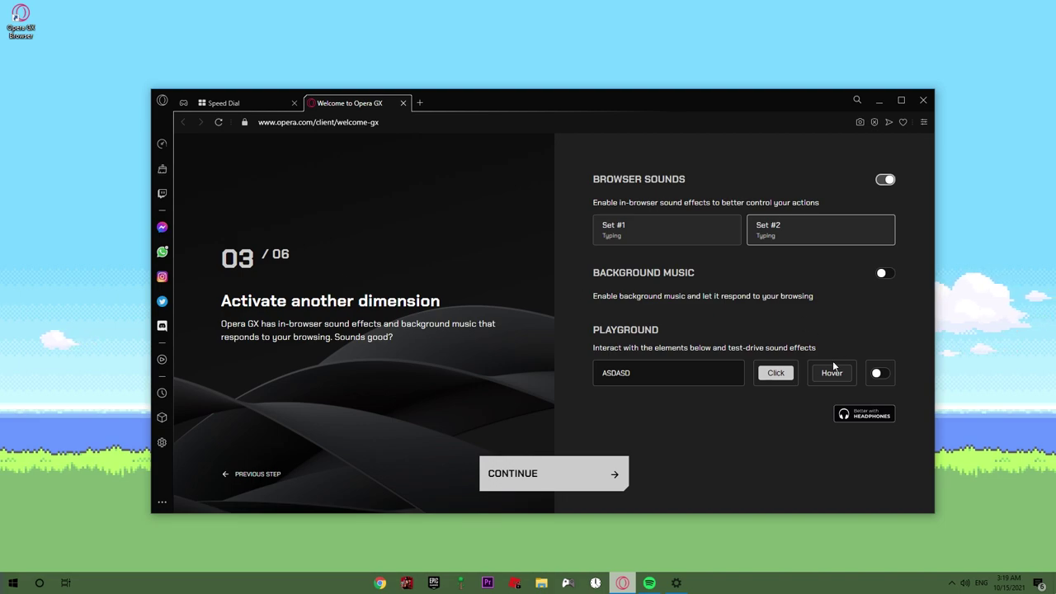
Turn on the playground test switch, try background music tracks, then switch music off.
{"action": "left_click", "coordinate": [881, 378]}
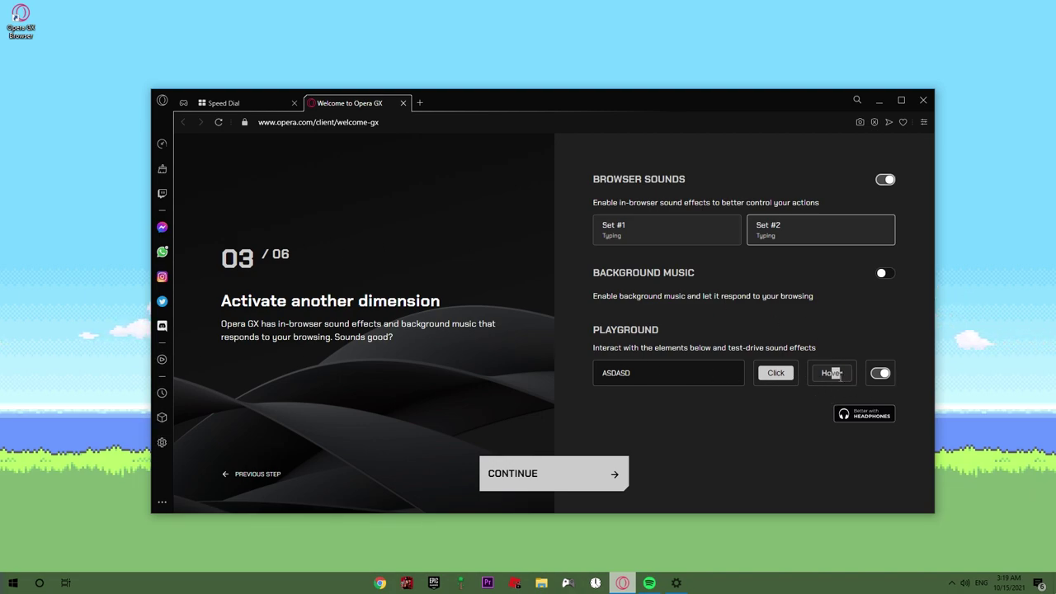
{"action": "left_click", "coordinate": [885, 273]}
{"action": "left_click", "coordinate": [892, 325]}
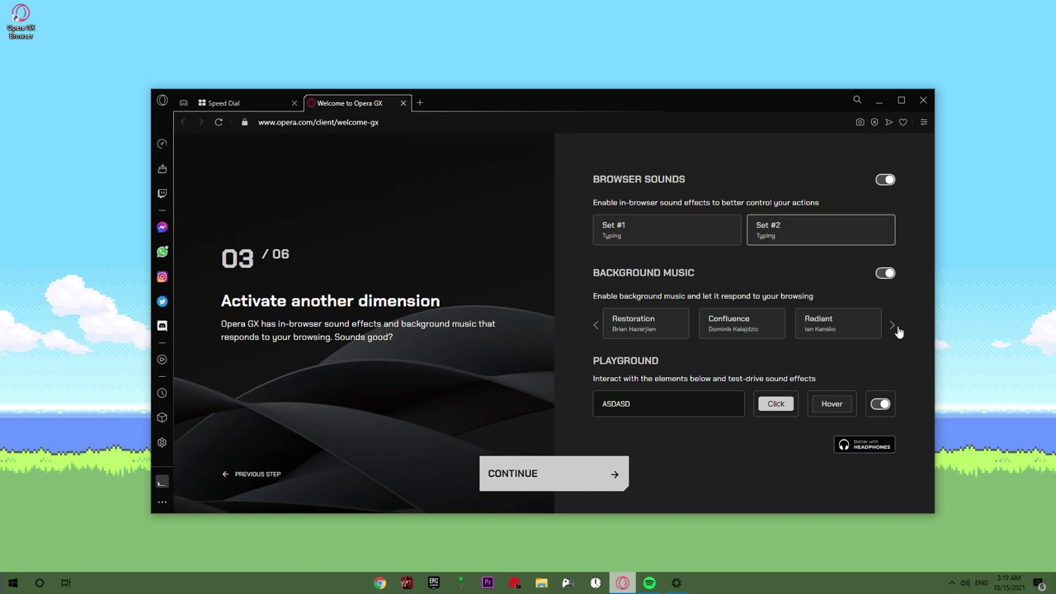
{"action": "left_click", "coordinate": [596, 326]}
{"action": "left_click", "coordinate": [881, 273]}
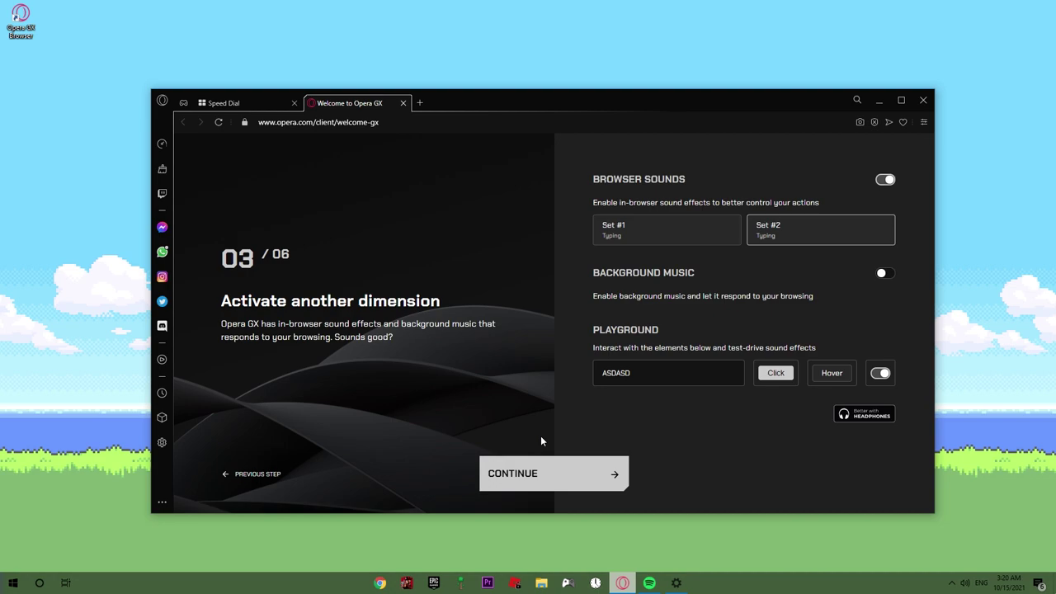
Enable the ad blocker, advance past the mobile and final steps, and finish setup.
{"action": "left_click", "coordinate": [538, 475]}
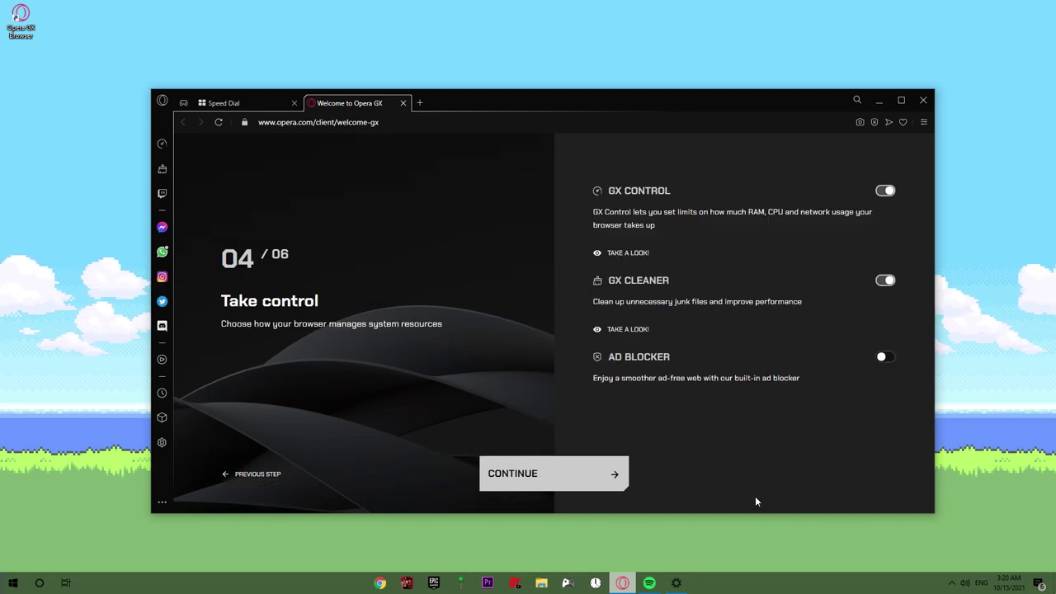
{"action": "left_click", "coordinate": [882, 357]}
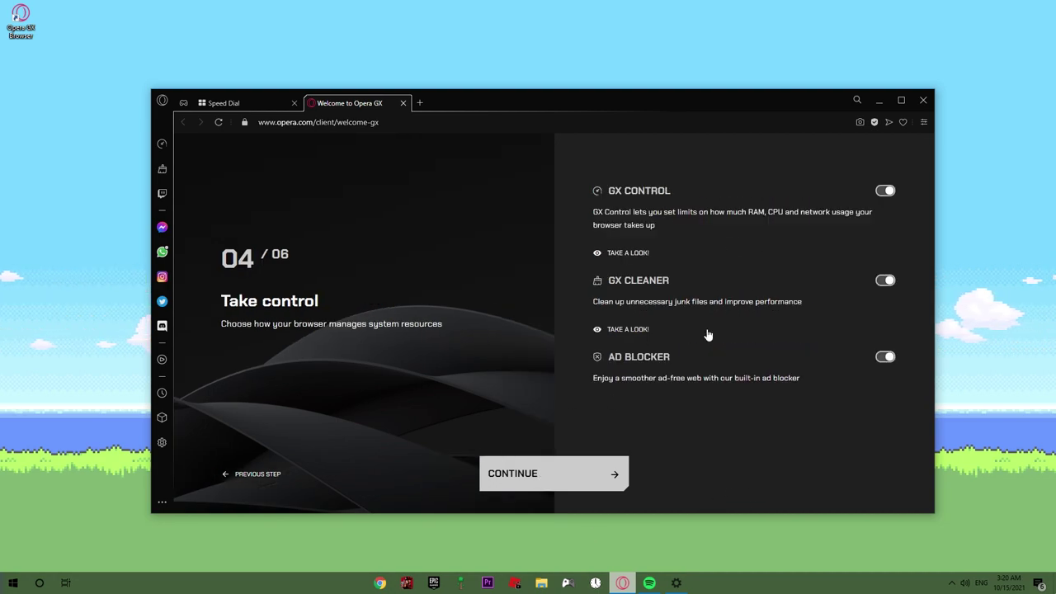
{"action": "left_click", "coordinate": [546, 477]}
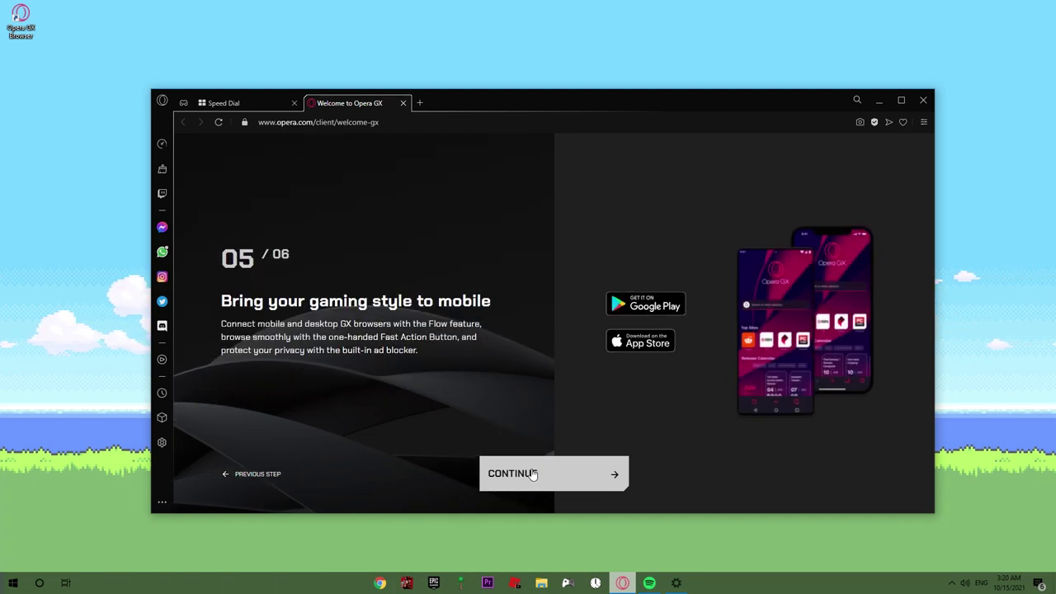
{"action": "left_click", "coordinate": [533, 475]}
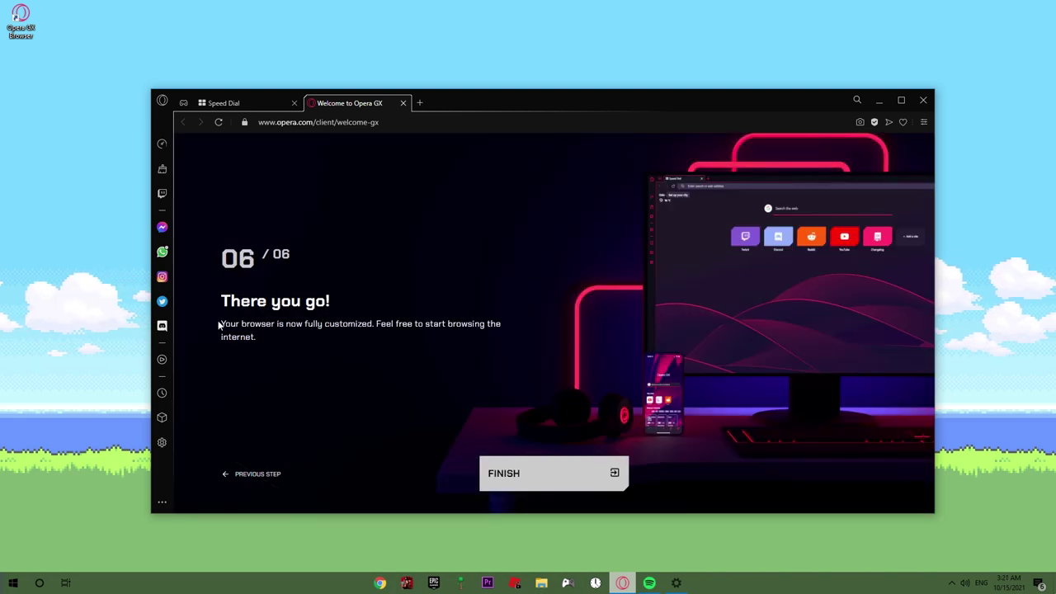
{"action": "left_click_drag", "start_coordinate": [219, 325], "coordinate": [284, 388]}
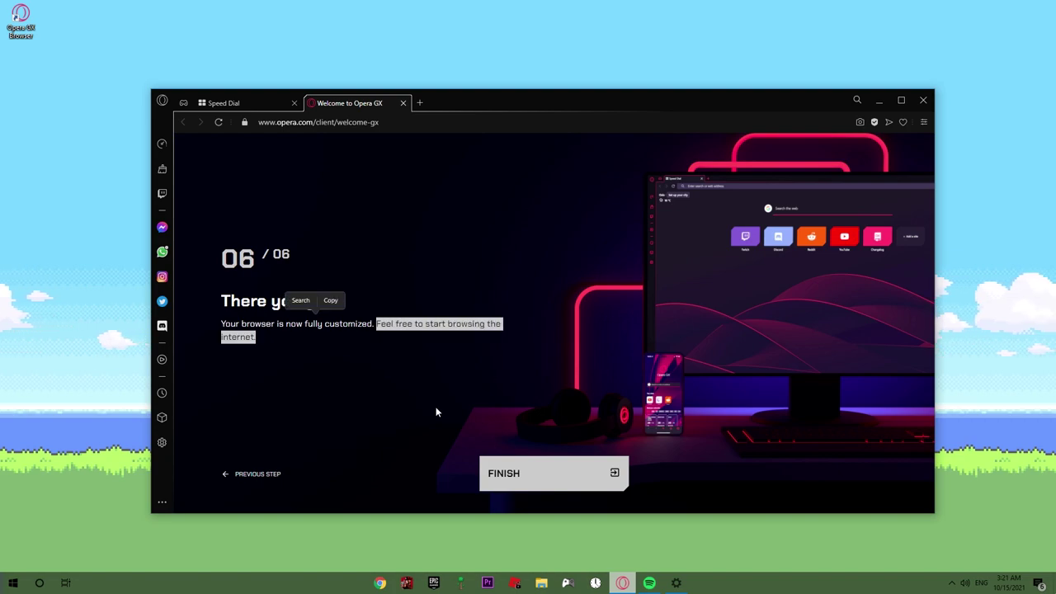
{"action": "left_click", "coordinate": [528, 477]}
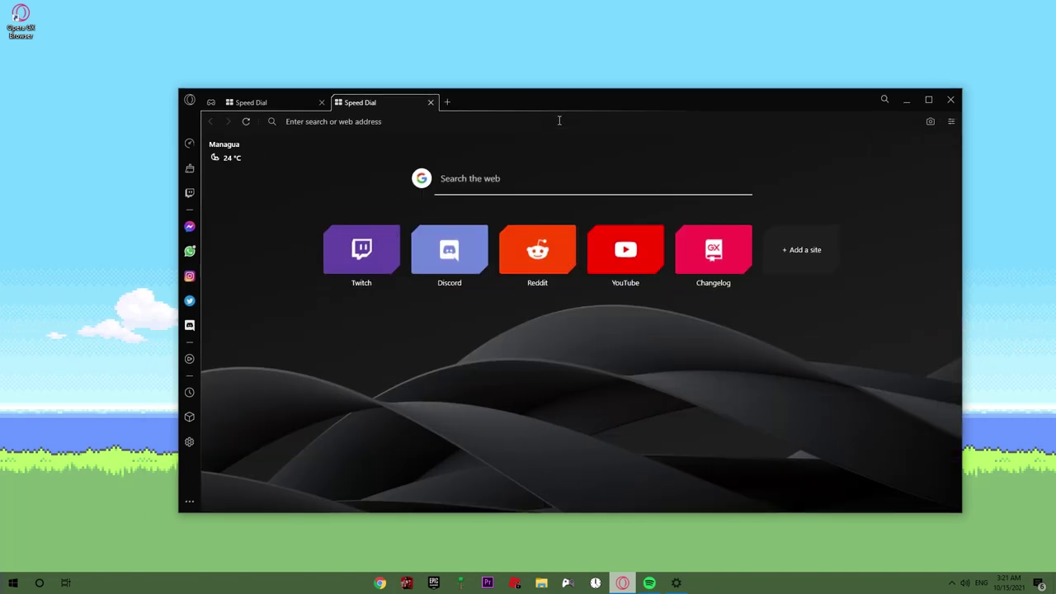
Open the GX Control panel and scroll through its limiters.
{"action": "left_click", "coordinate": [190, 144]}
{"action": "left_click", "coordinate": [228, 134]}
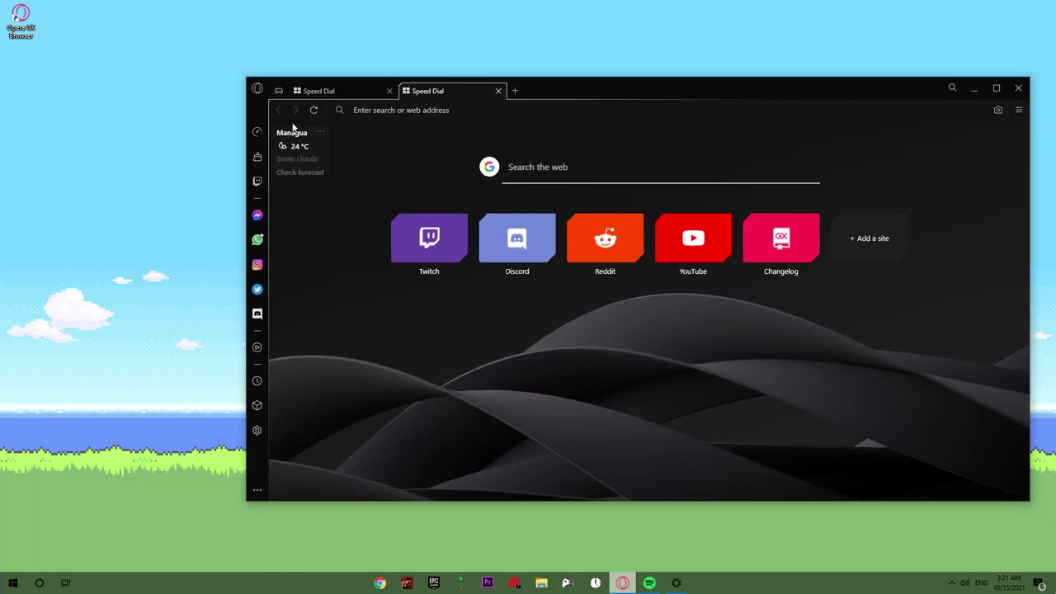
{"action": "left_click", "coordinate": [256, 127]}
{"action": "scroll", "coordinate": [362, 330], "scroll_direction": "down", "scroll_amount": 5}
{"action": "scroll", "coordinate": [371, 281], "scroll_direction": "up", "scroll_amount": 3}
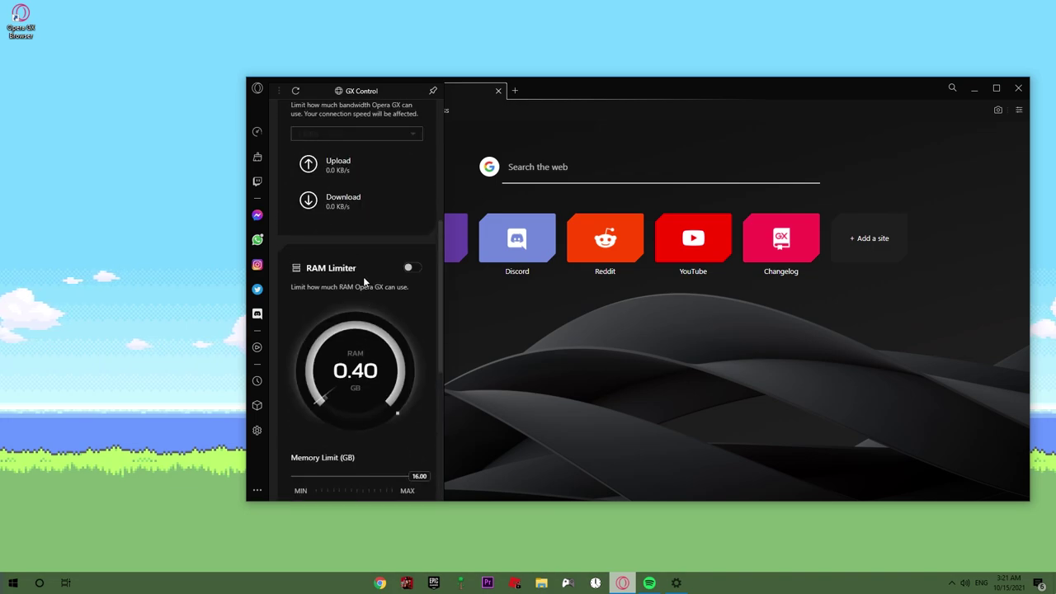
{"action": "scroll", "coordinate": [362, 285], "scroll_direction": "up", "scroll_amount": 3}
{"action": "scroll", "coordinate": [372, 306], "scroll_direction": "down", "scroll_amount": 3}
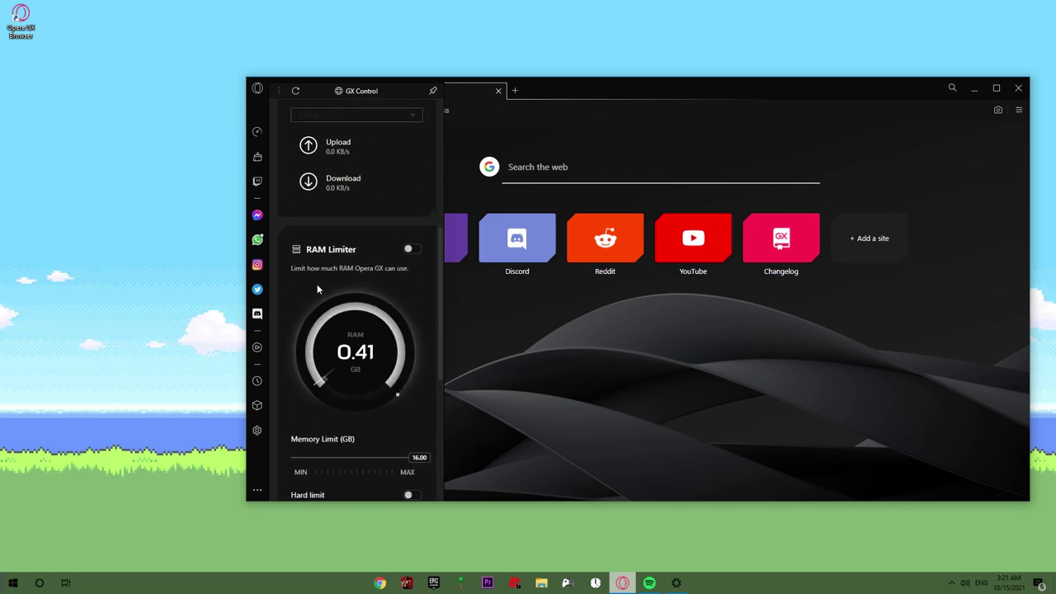
{"action": "scroll", "coordinate": [384, 342], "scroll_direction": "down", "scroll_amount": 4}
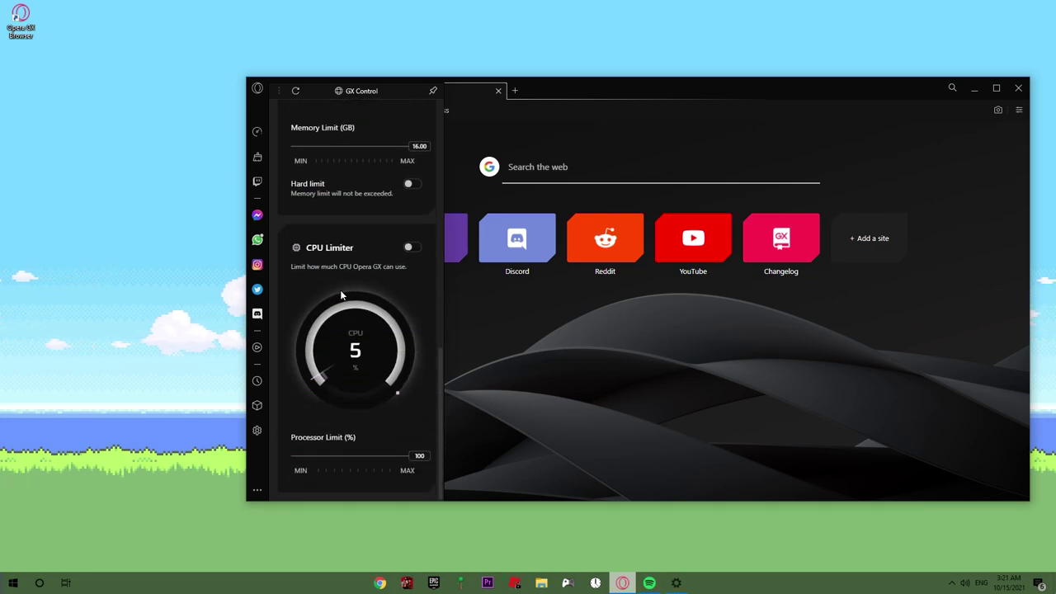
Toggle the CPU Limiter on and back off, leaving it disabled.
{"action": "left_click", "coordinate": [415, 210]}
{"action": "left_click", "coordinate": [415, 209]}
{"action": "left_click_drag", "start_coordinate": [443, 368], "coordinate": [438, 246]}
{"action": "scroll", "coordinate": [379, 329], "scroll_direction": "up", "scroll_amount": 4}
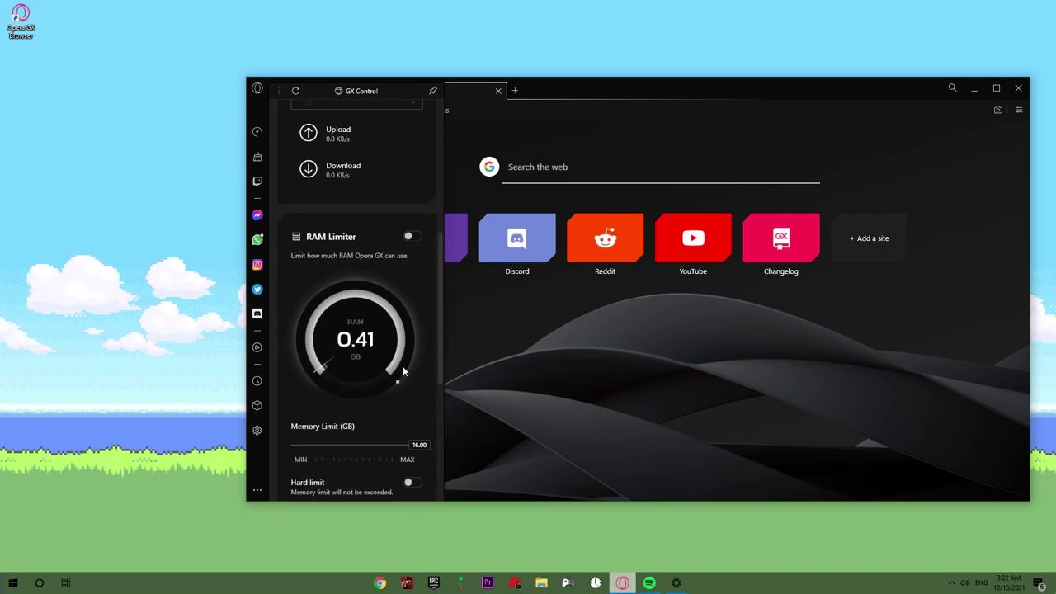
{"action": "scroll", "coordinate": [330, 371], "scroll_direction": "down", "scroll_amount": 3}
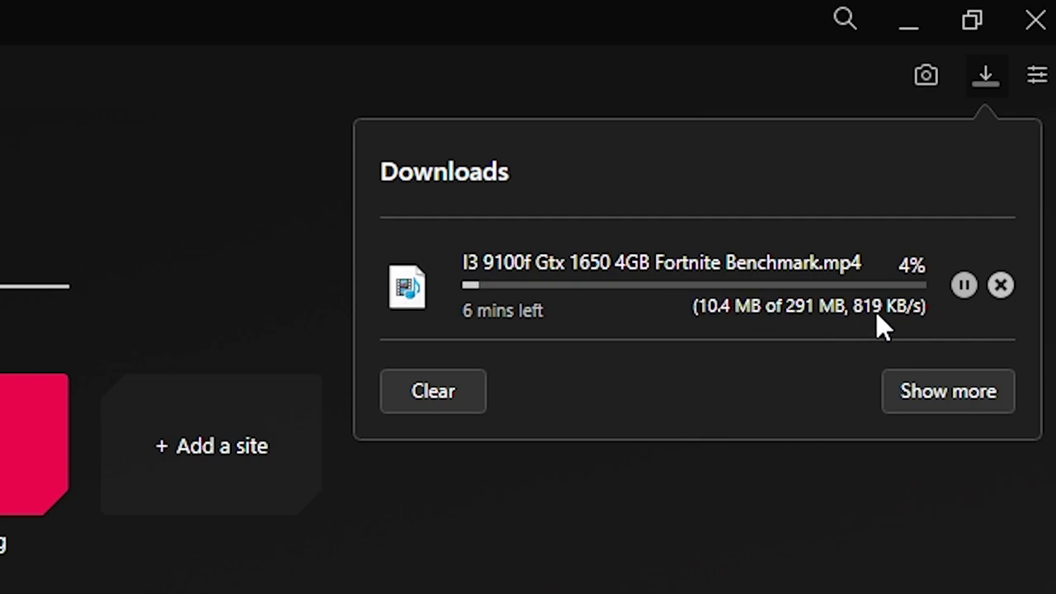
Limit browser bandwidth to 64 KB/s, then to 128 KB/s.
{"action": "key", "text": "Escape"}
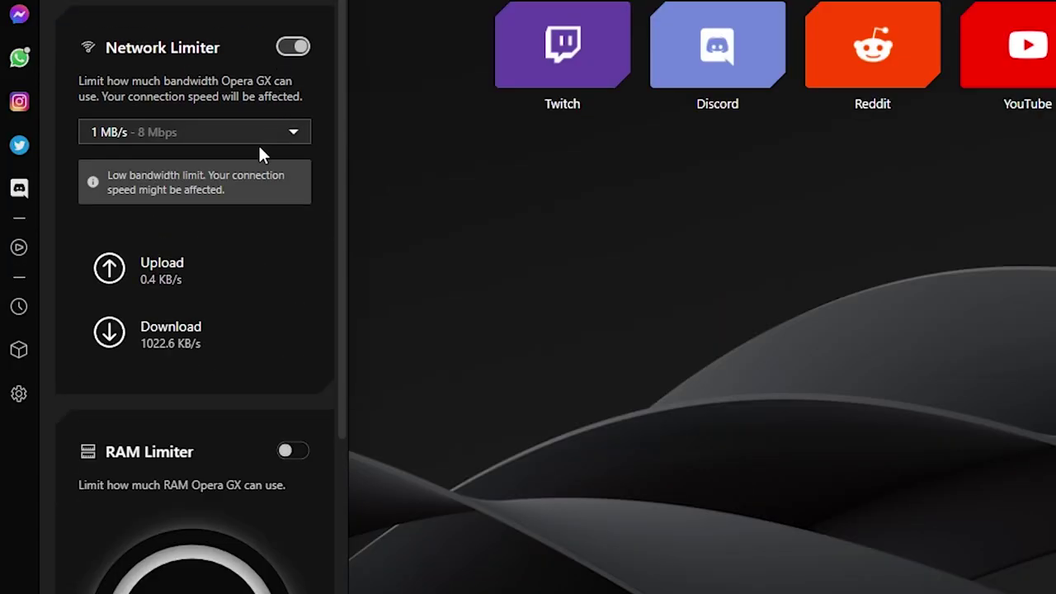
{"action": "left_click", "coordinate": [251, 140]}
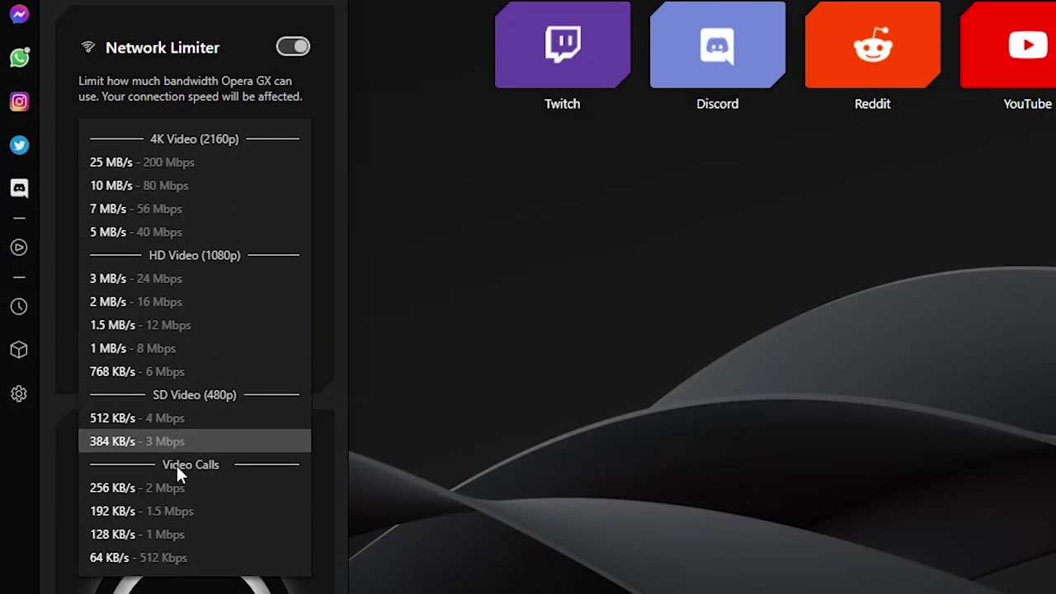
{"action": "left_click", "coordinate": [129, 559]}
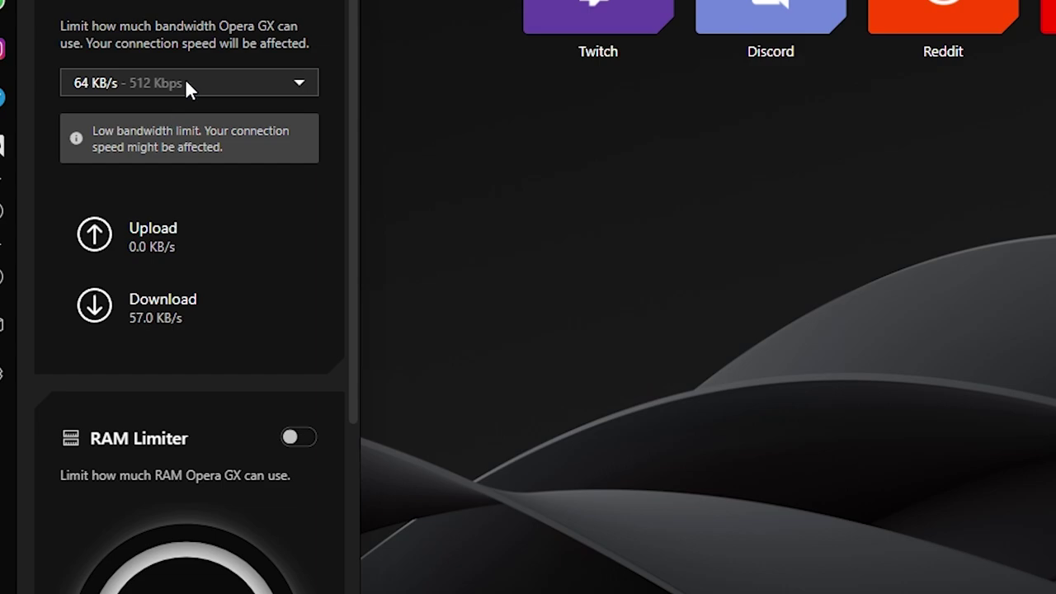
{"action": "left_click", "coordinate": [186, 84]}
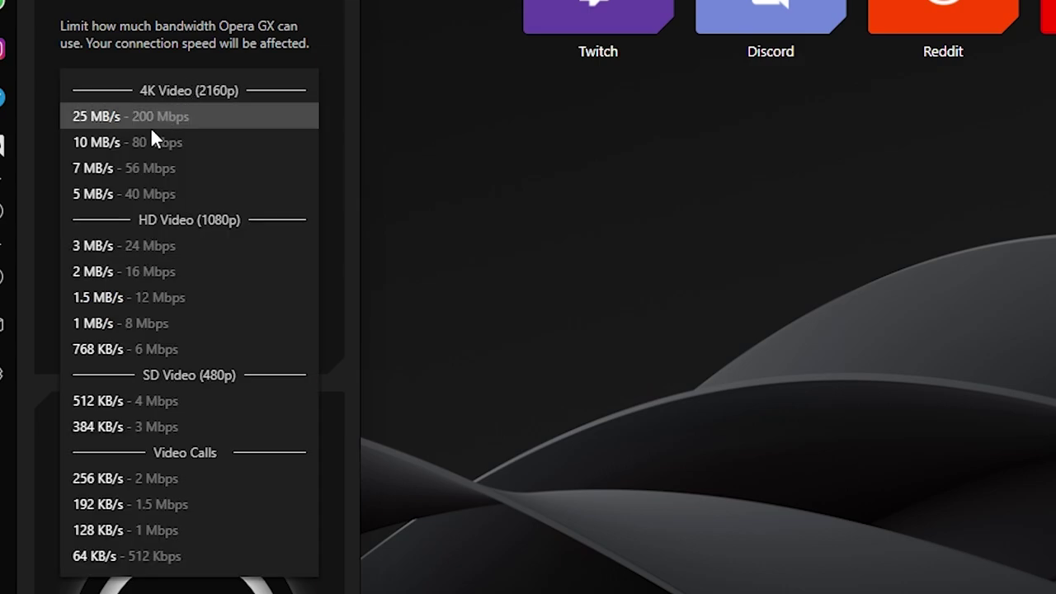
{"action": "left_click", "coordinate": [136, 529]}
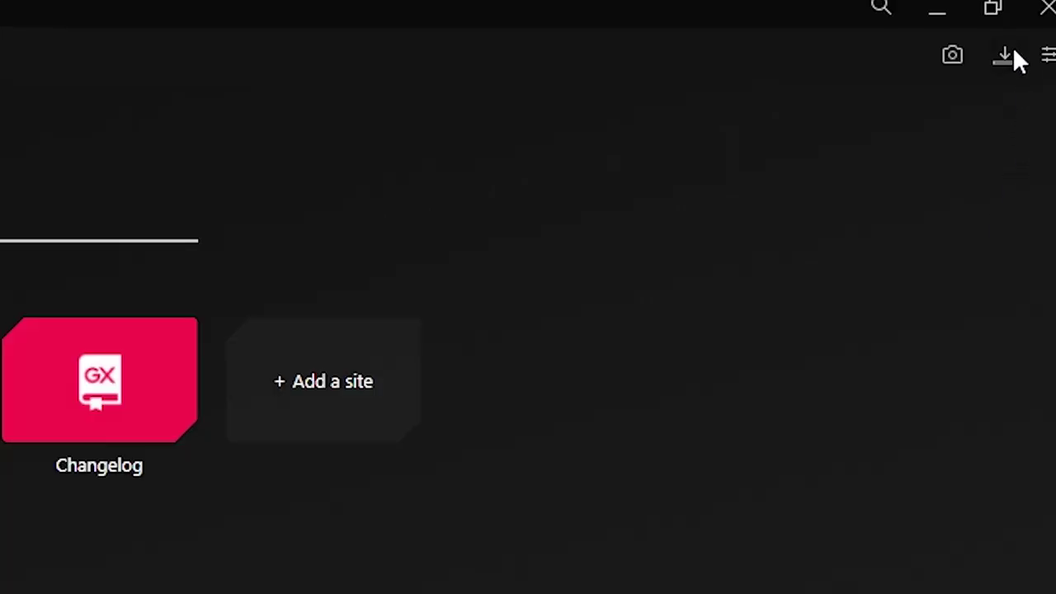
Check the throttled download, cancel it, and raise the bandwidth limit to 25 MB/s.
{"action": "left_click", "coordinate": [1006, 56]}
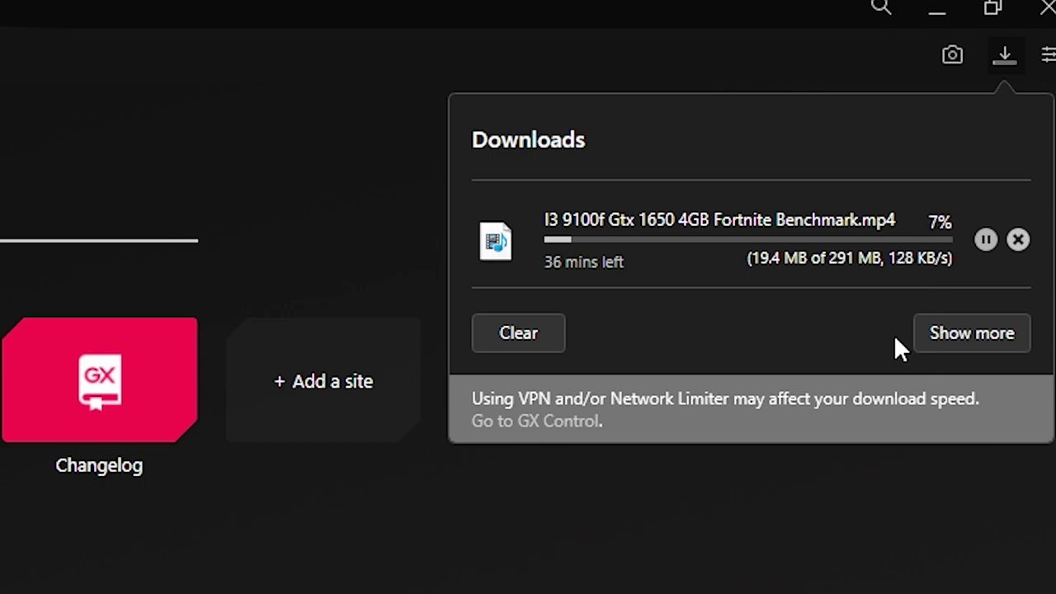
{"action": "left_click", "coordinate": [1018, 240]}
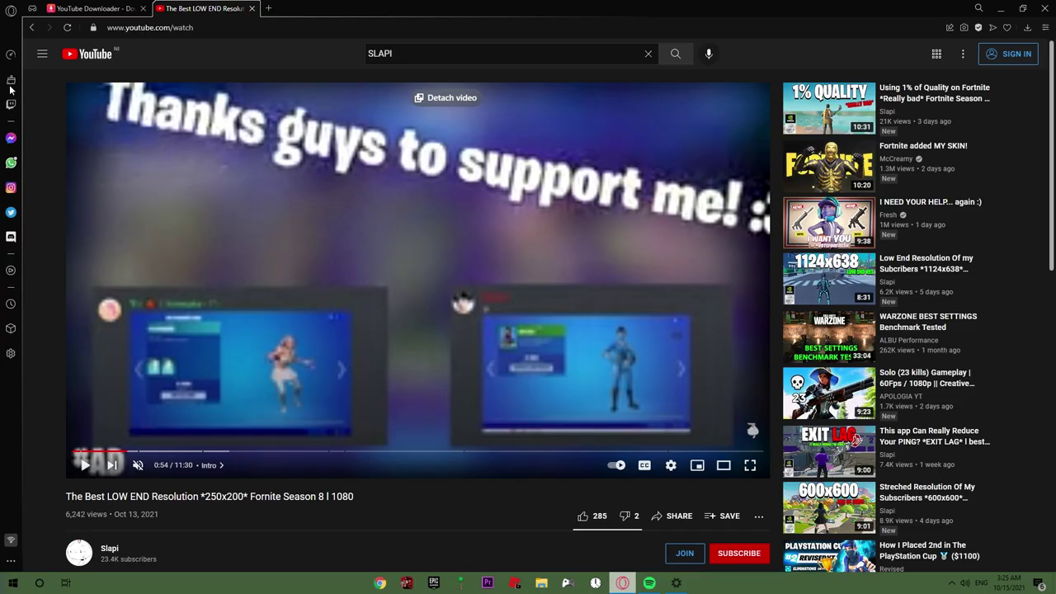
{"action": "left_click", "coordinate": [10, 78]}
{"action": "left_click", "coordinate": [10, 55]}
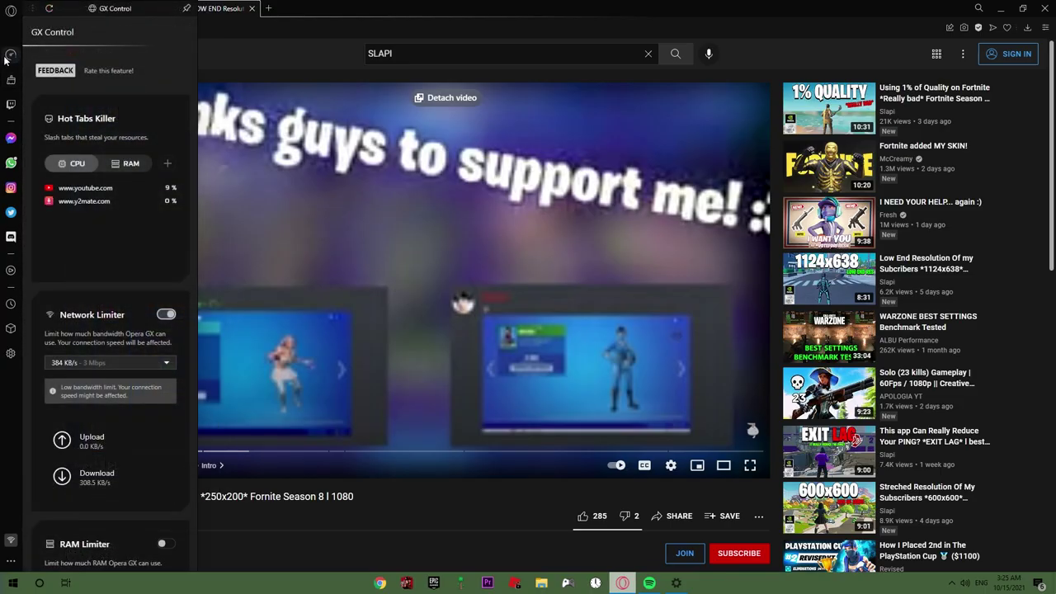
{"action": "left_click", "coordinate": [133, 363]}
{"action": "left_click", "coordinate": [104, 378]}
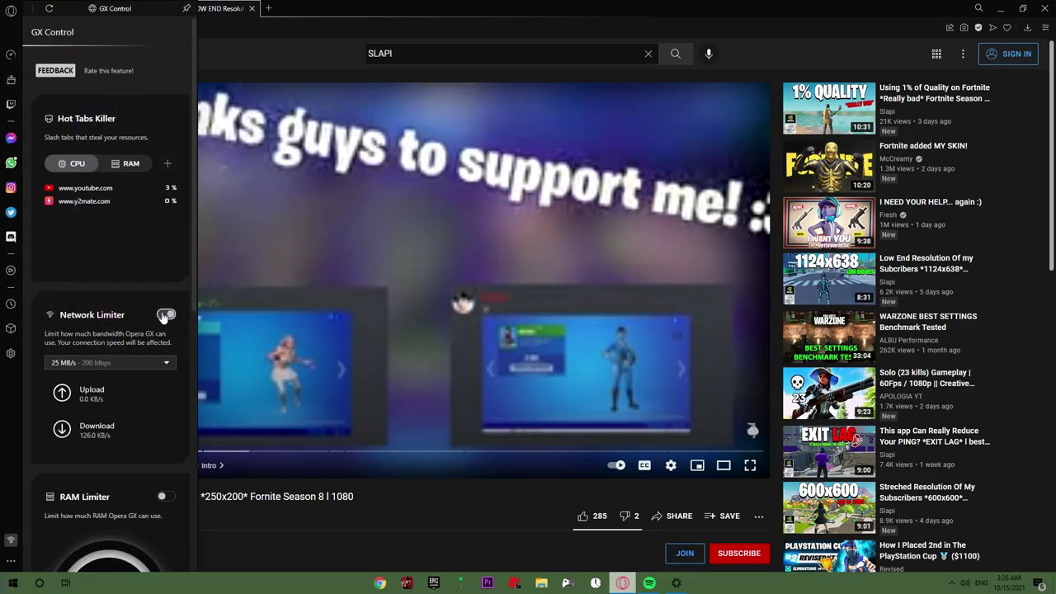
{"action": "scroll", "coordinate": [94, 380], "scroll_direction": "down", "scroll_amount": 4}
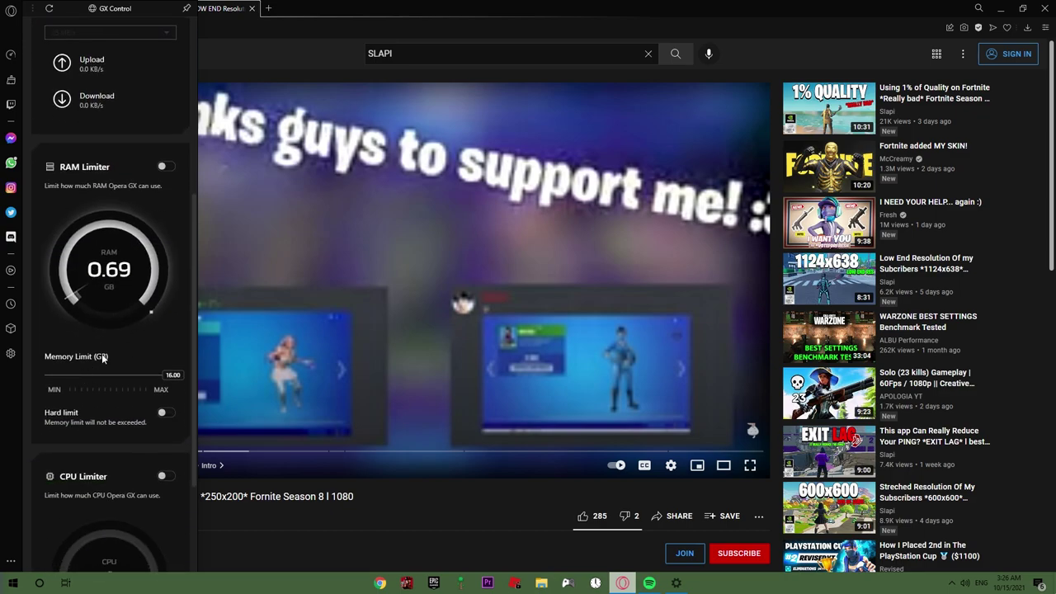
Snap Opera GX to the right half and place Task Manager on the left.
{"action": "key", "text": "super+Right"}
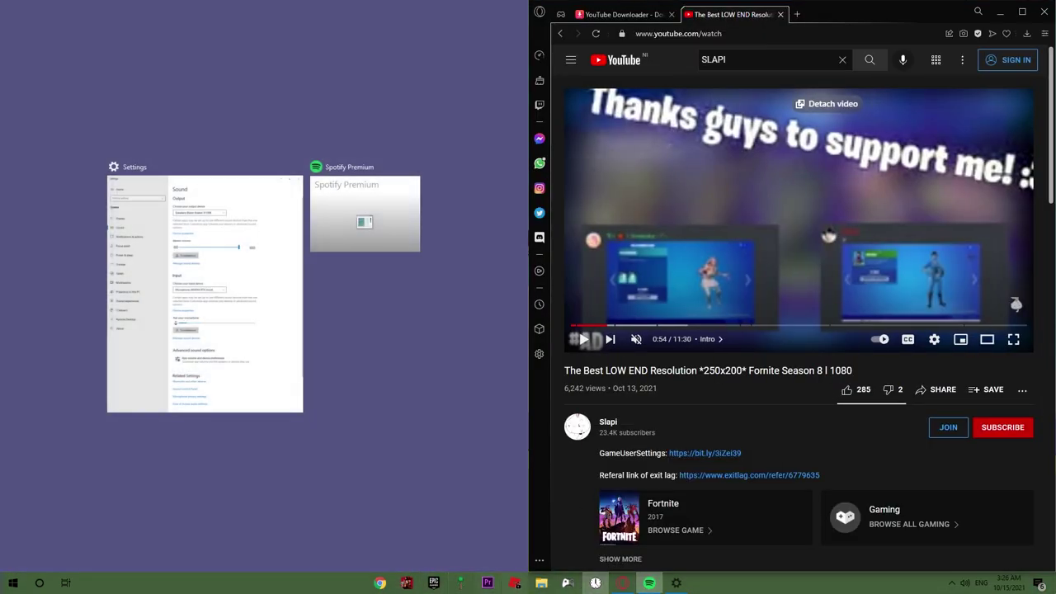
{"action": "right_click", "coordinate": [794, 582]}
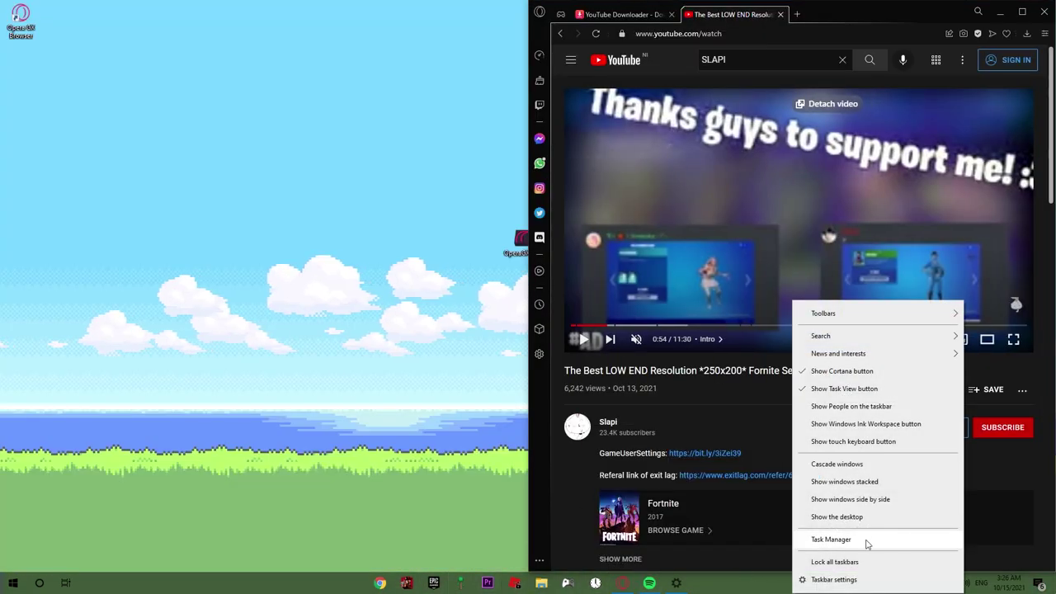
{"action": "left_click", "coordinate": [858, 539]}
{"action": "left_click_drag", "start_coordinate": [566, 33], "coordinate": [245, 84]}
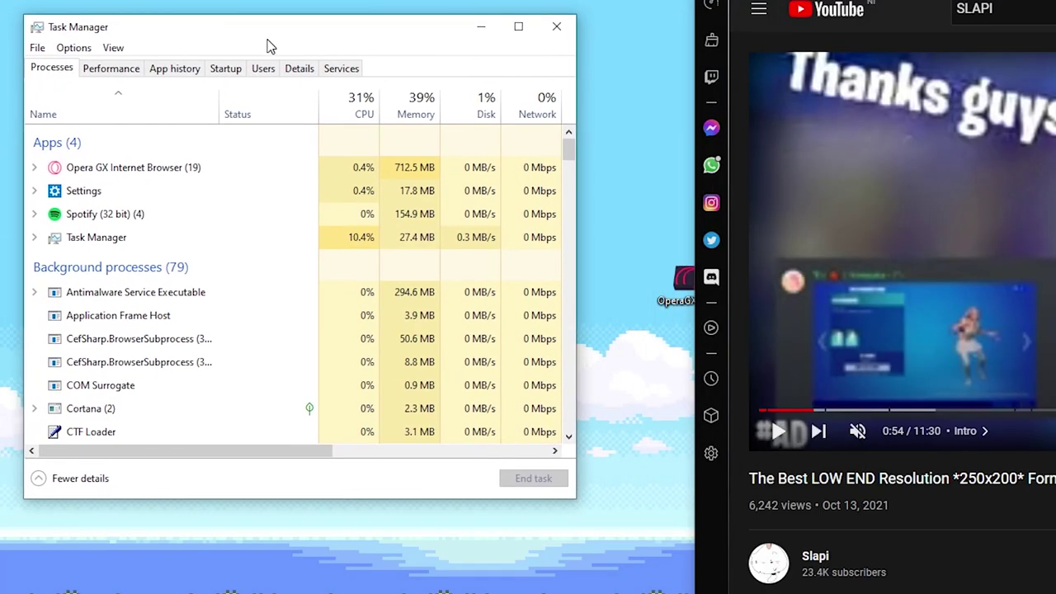
{"action": "left_click_drag", "start_coordinate": [268, 43], "coordinate": [263, 40]}
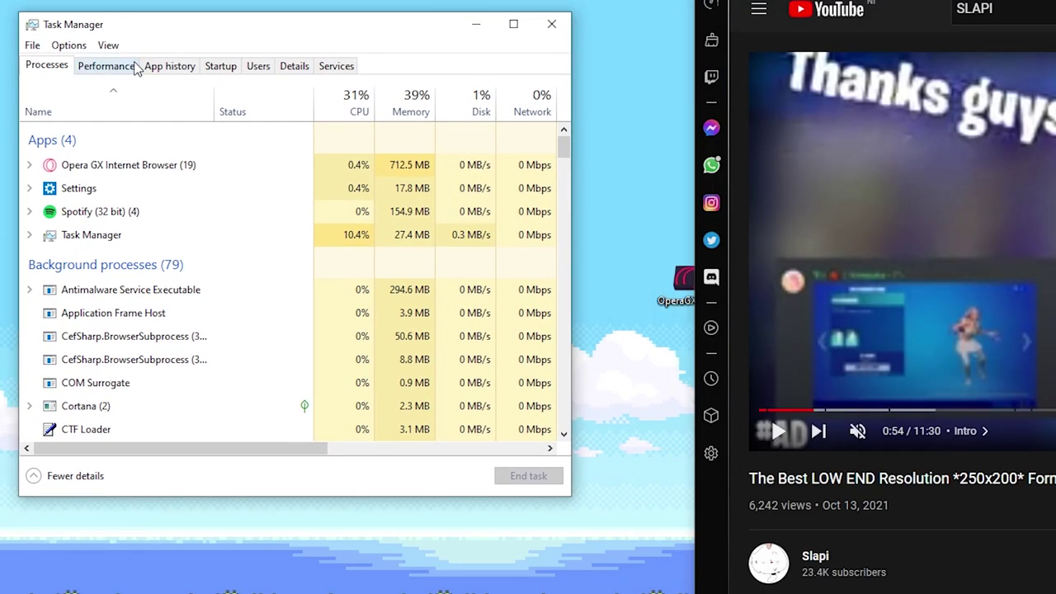
Expand and collapse Opera GX's process group, then briefly open and close GX Control.
{"action": "left_click", "coordinate": [29, 165]}
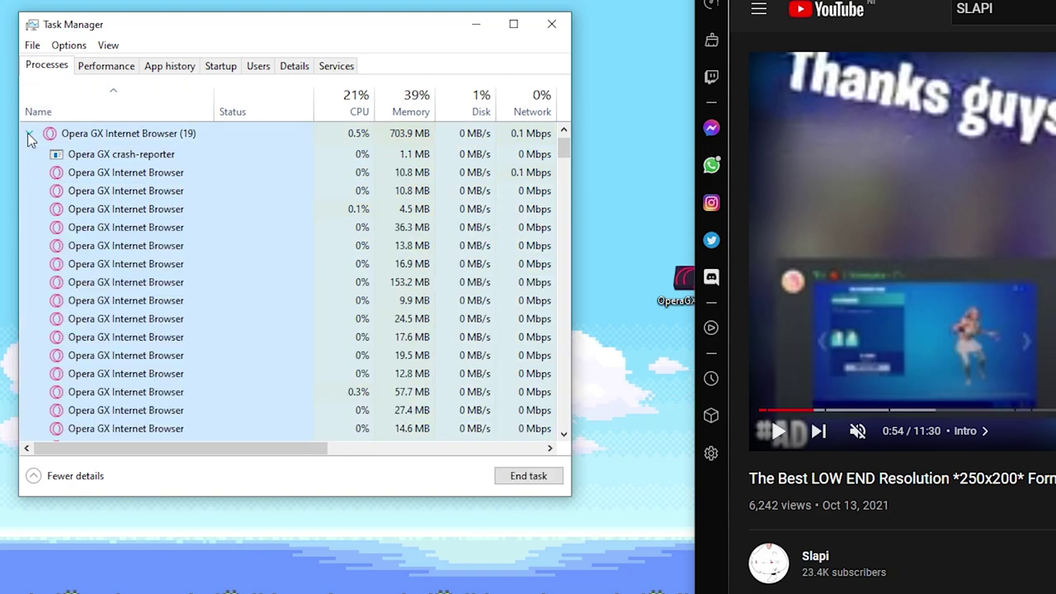
{"action": "left_click", "coordinate": [29, 135]}
{"action": "scroll", "coordinate": [388, 186], "scroll_direction": "up", "scroll_amount": 1}
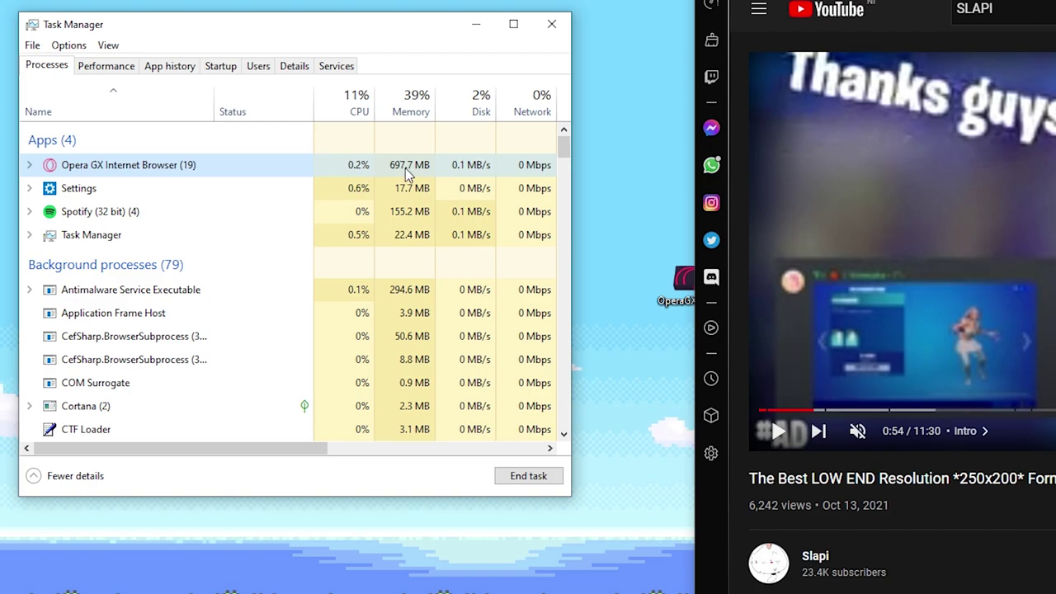
{"action": "left_click", "coordinate": [703, 7]}
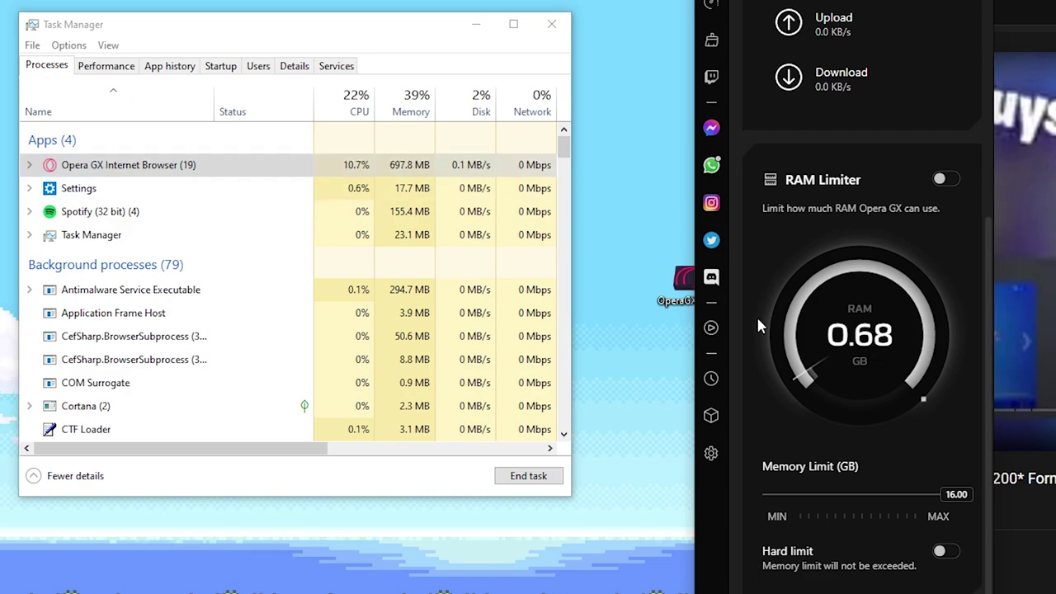
{"action": "left_click_drag", "start_coordinate": [420, 33], "coordinate": [458, 134]}
{"action": "left_click", "coordinate": [943, 68]}
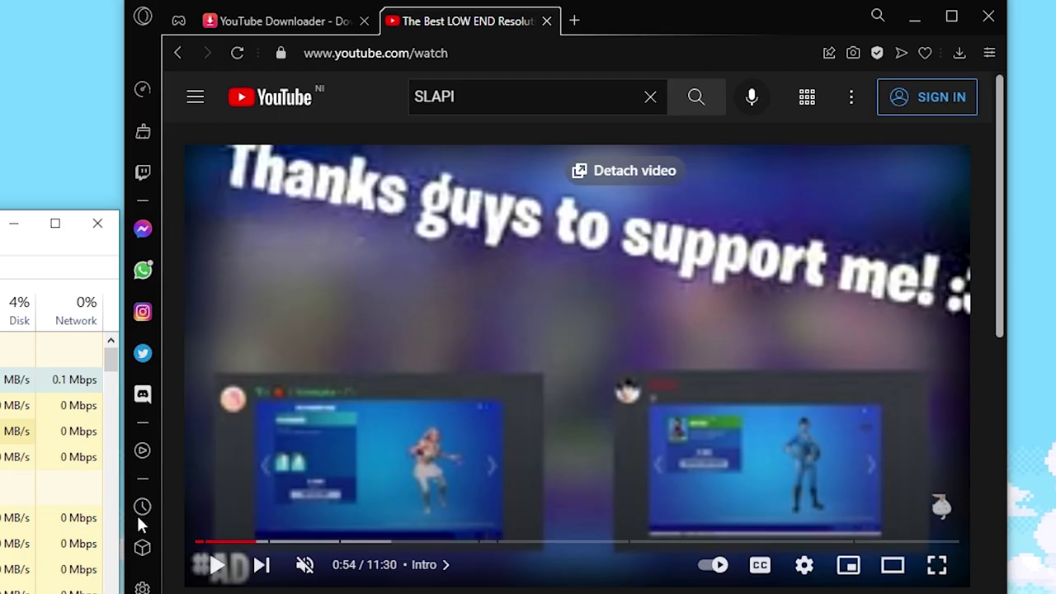
Reopen the low-end resolution video from history and bring up the GX Control limiters.
{"action": "left_click", "coordinate": [647, 378]}
{"action": "left_click", "coordinate": [323, 291]}
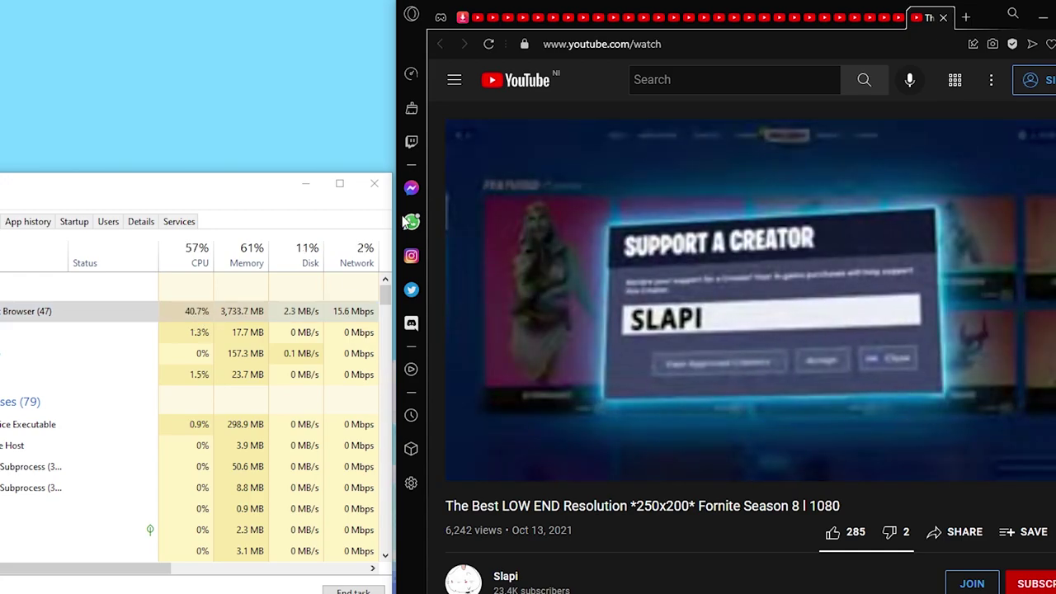
{"action": "left_click", "coordinate": [412, 73]}
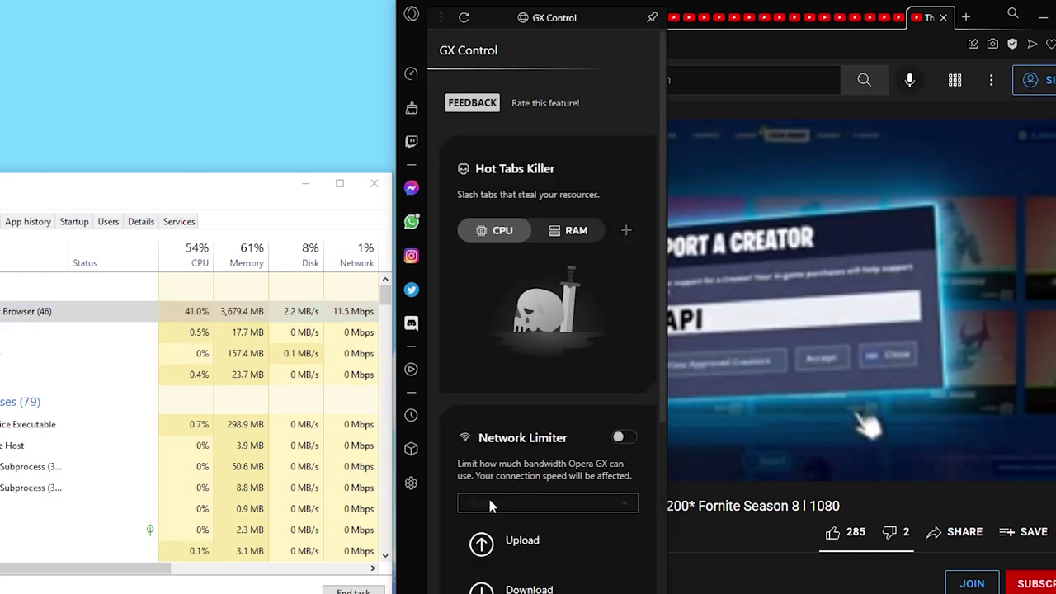
{"action": "scroll", "coordinate": [489, 499], "scroll_direction": "down", "scroll_amount": 6}
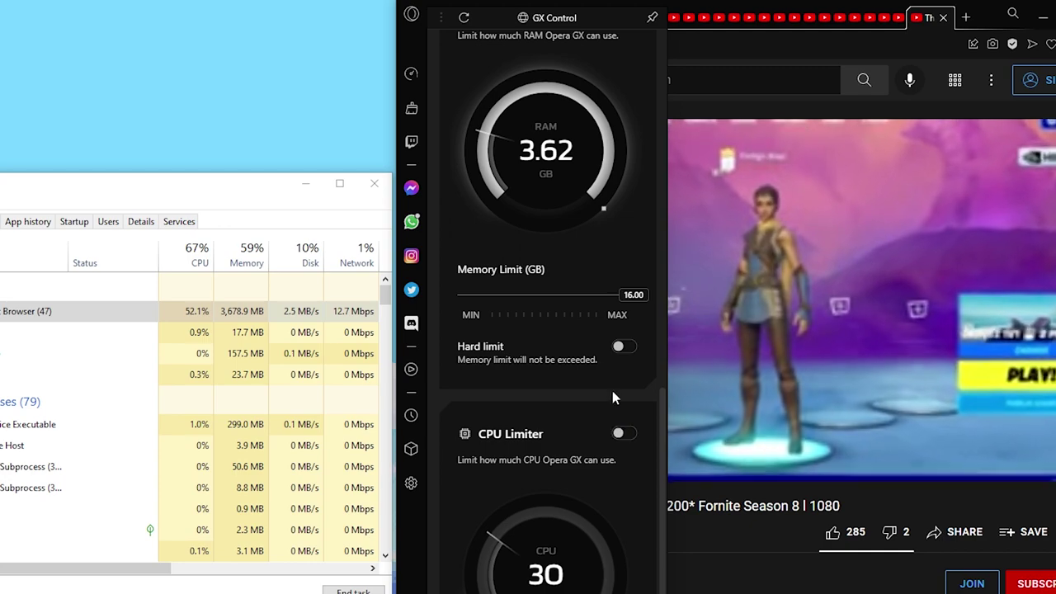
{"action": "scroll", "coordinate": [528, 461], "scroll_direction": "up", "scroll_amount": 4}
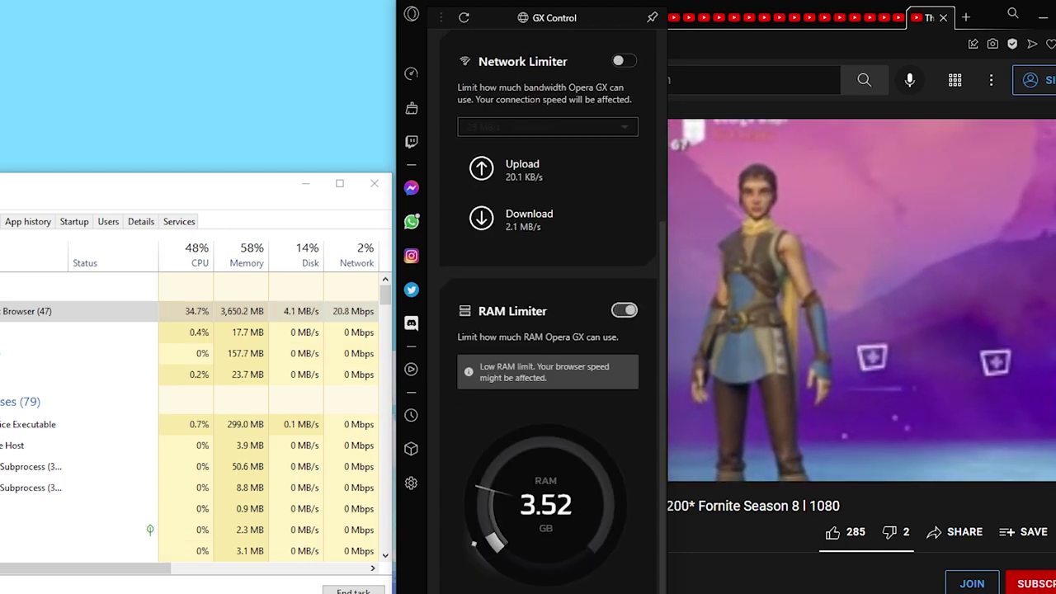
{"action": "scroll", "coordinate": [604, 435], "scroll_direction": "down", "scroll_amount": 3}
Switch on the CPU limiter, toggling it off and back on, alongside the 1.00 GB RAM limit.
{"action": "left_click", "coordinate": [620, 434]}
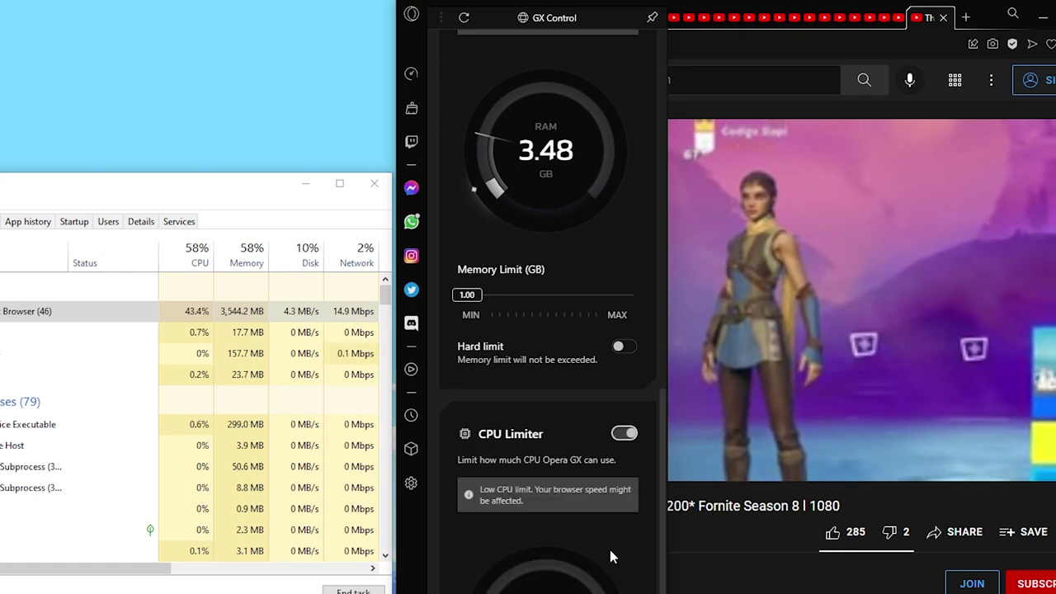
{"action": "scroll", "coordinate": [611, 556], "scroll_direction": "down", "scroll_amount": 1}
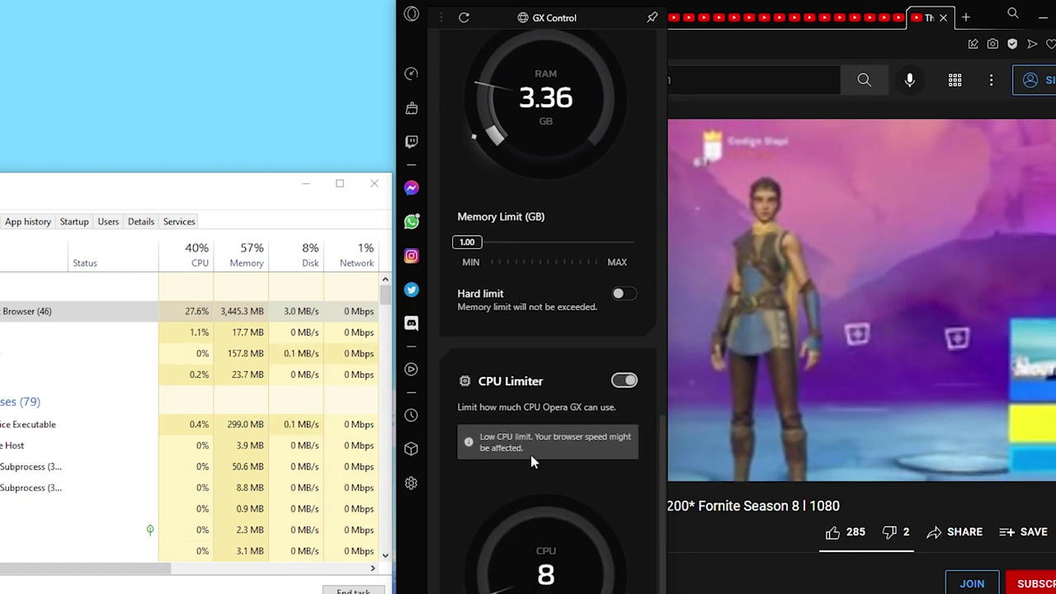
{"action": "scroll", "coordinate": [636, 342], "scroll_direction": "up", "scroll_amount": 3}
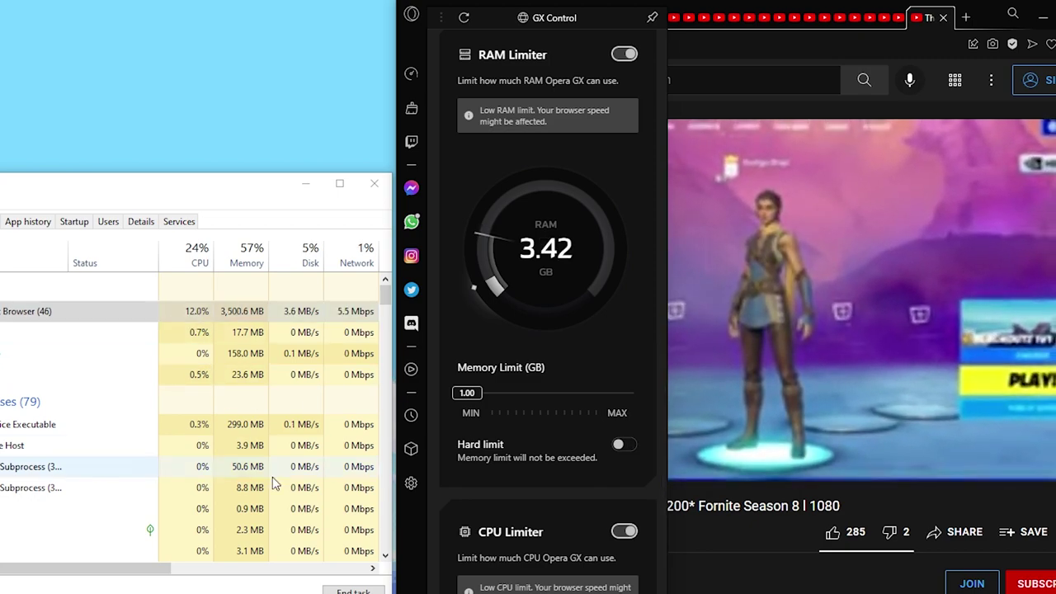
{"action": "left_click", "coordinate": [622, 533]}
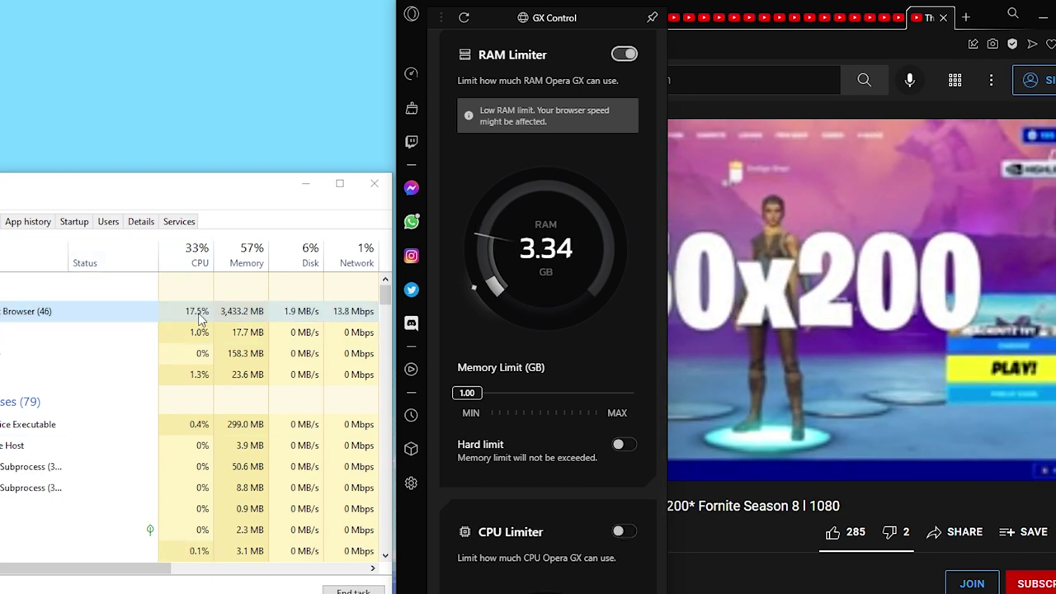
{"action": "left_click", "coordinate": [622, 531]}
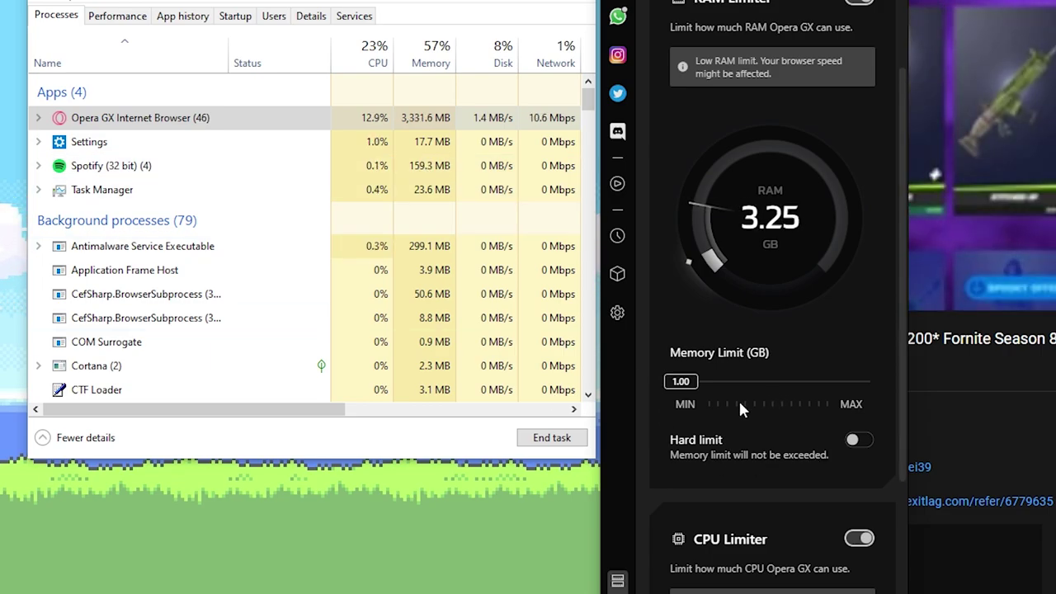
Make the 1 GB RAM limit a hard limit and close GX Control, with Opera GX dropping to about 762 MB.
{"action": "left_click_drag", "start_coordinate": [424, 1], "coordinate": [410, 259]}
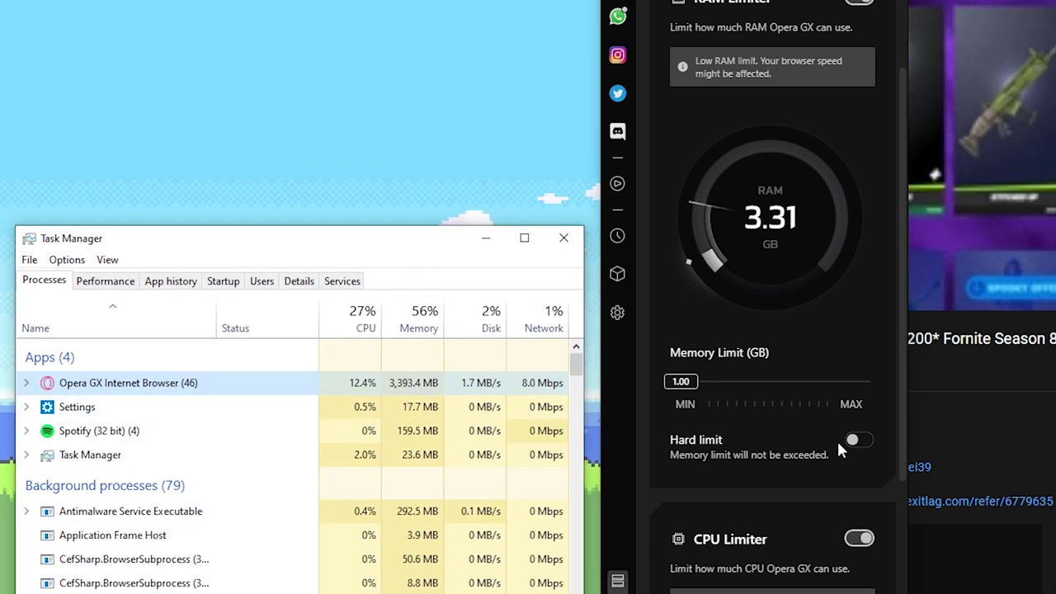
{"action": "left_click", "coordinate": [858, 448]}
{"action": "left_click_drag", "start_coordinate": [431, 241], "coordinate": [454, 150]}
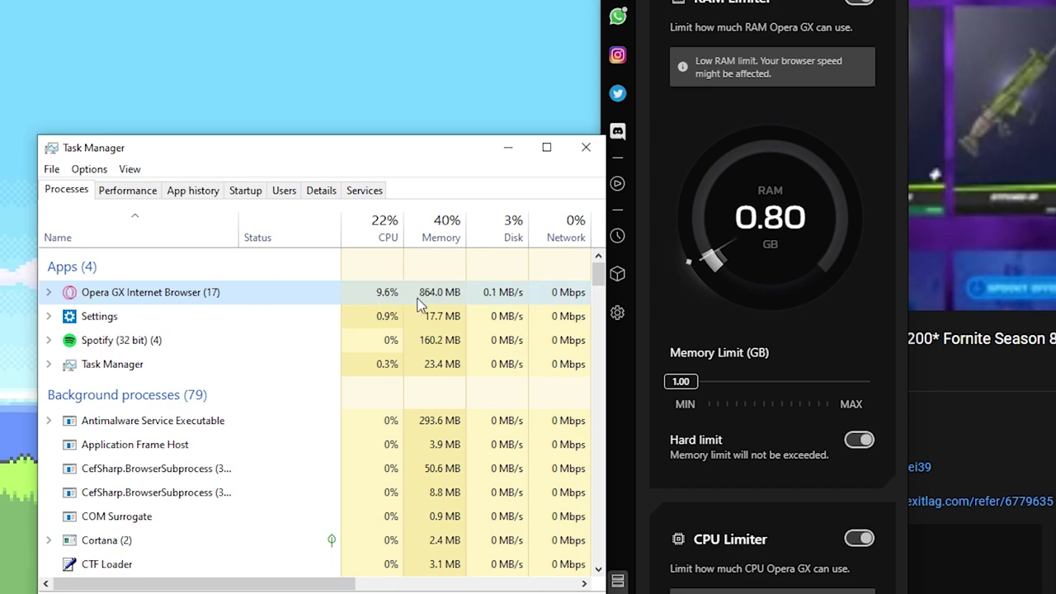
{"action": "left_click", "coordinate": [935, 194]}
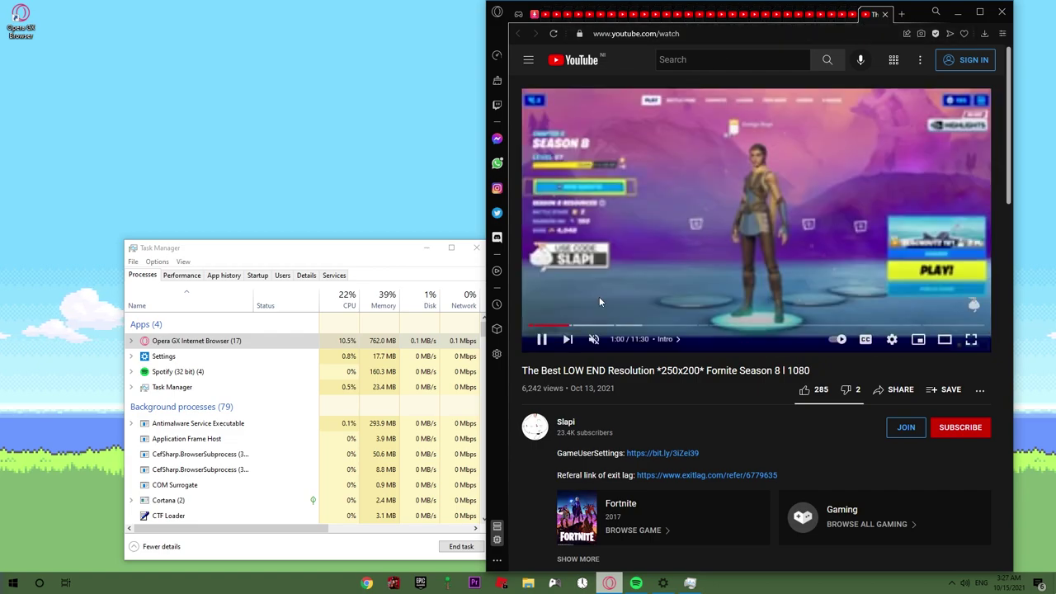
{"action": "mouse_move", "coordinate": [622, 347]}
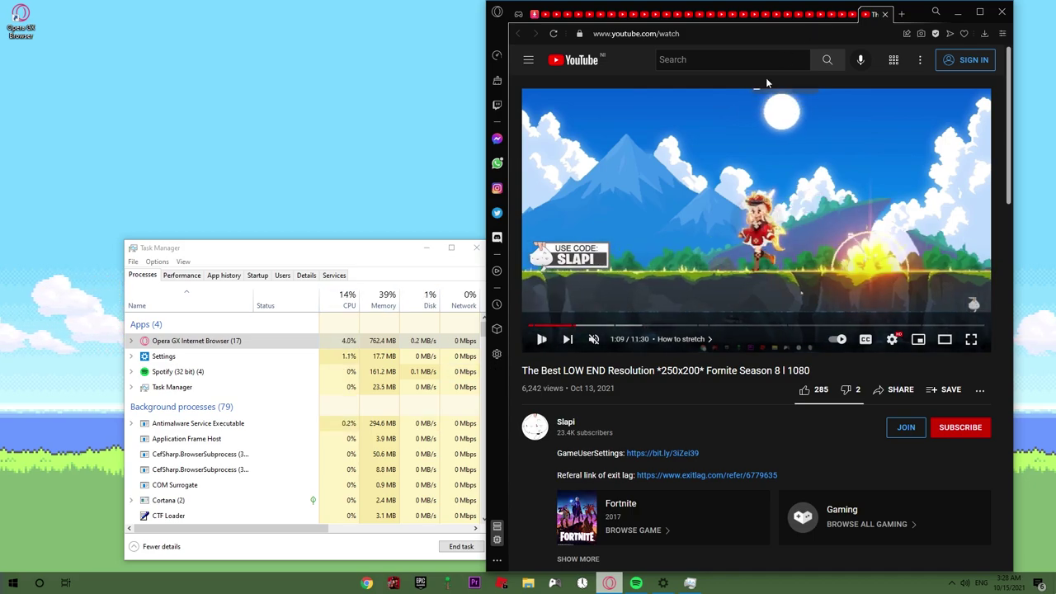
Pause the video on the snoozed YouTube tab and close the extra tabs down to one channel page.
{"action": "left_click", "coordinate": [853, 14]}
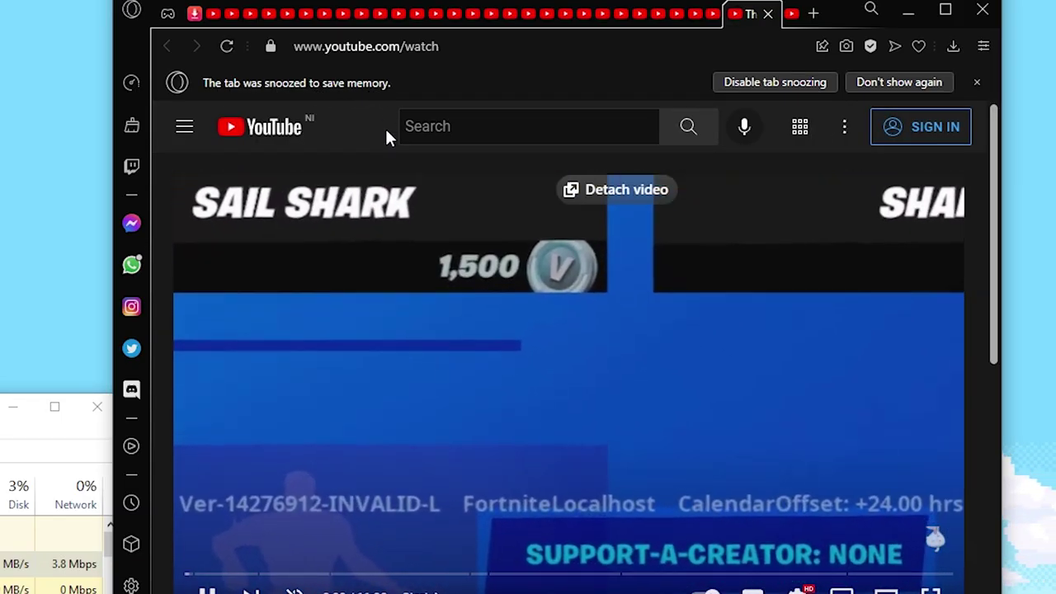
{"action": "left_click", "coordinate": [599, 386]}
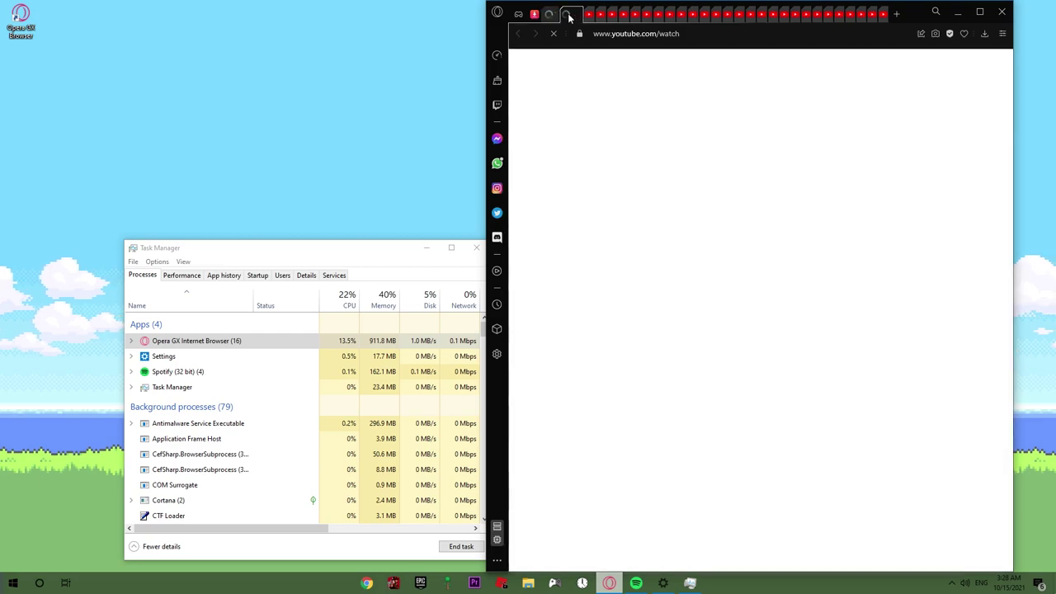
{"action": "left_click", "coordinate": [568, 15]}
{"action": "left_click", "coordinate": [568, 14]}
{"action": "left_click", "coordinate": [568, 15]}
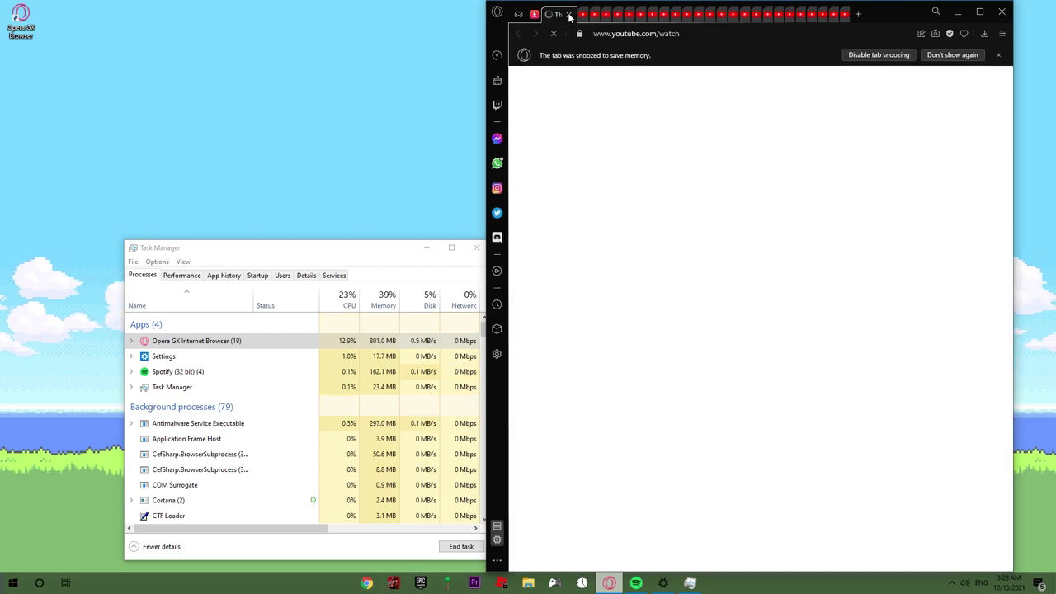
{"action": "left_click", "coordinate": [568, 15]}
{"action": "left_click", "coordinate": [568, 14]}
{"action": "left_click", "coordinate": [568, 14]}
{"action": "left_click", "coordinate": [568, 14]}
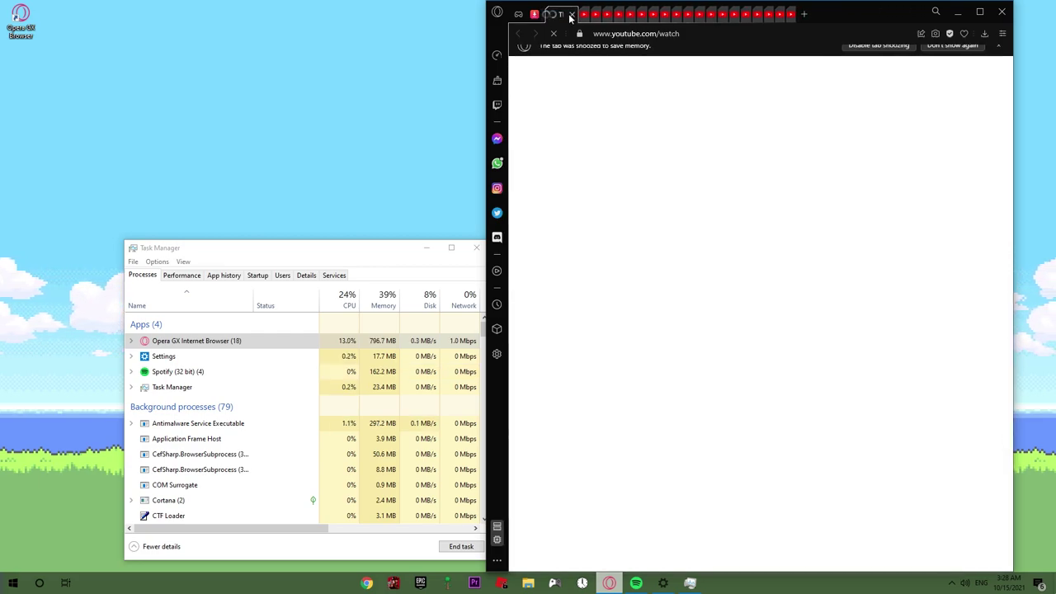
{"action": "left_click", "coordinate": [568, 14]}
{"action": "left_click", "coordinate": [568, 15]}
{"action": "left_click", "coordinate": [568, 15]}
{"action": "left_click", "coordinate": [568, 15]}
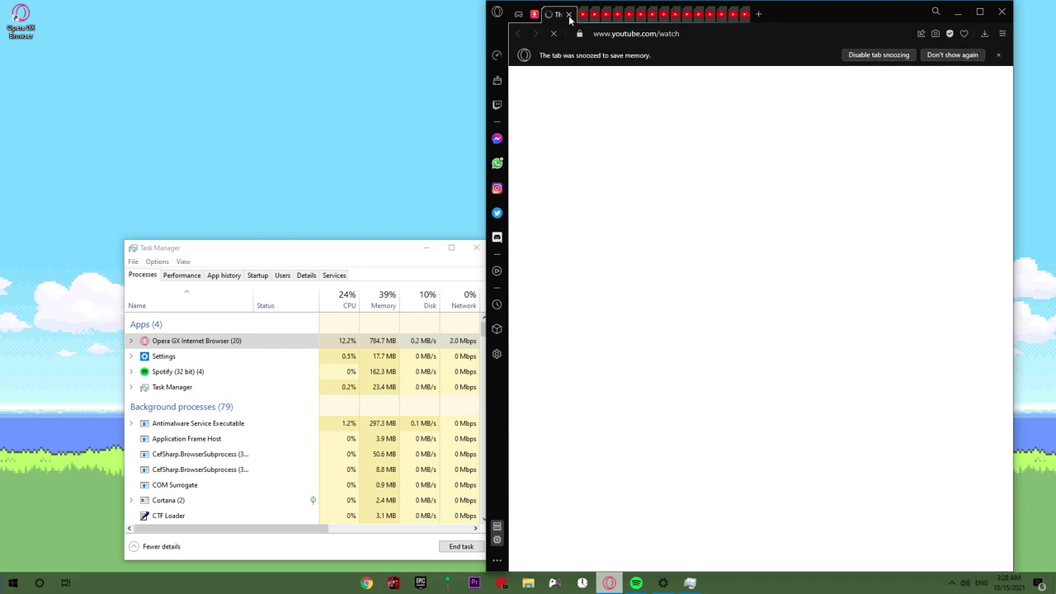
{"action": "left_click", "coordinate": [568, 14]}
{"action": "left_click", "coordinate": [568, 14]}
{"action": "left_click", "coordinate": [569, 15]}
{"action": "left_click", "coordinate": [568, 15]}
{"action": "left_click", "coordinate": [568, 15]}
{"action": "left_click", "coordinate": [569, 15]}
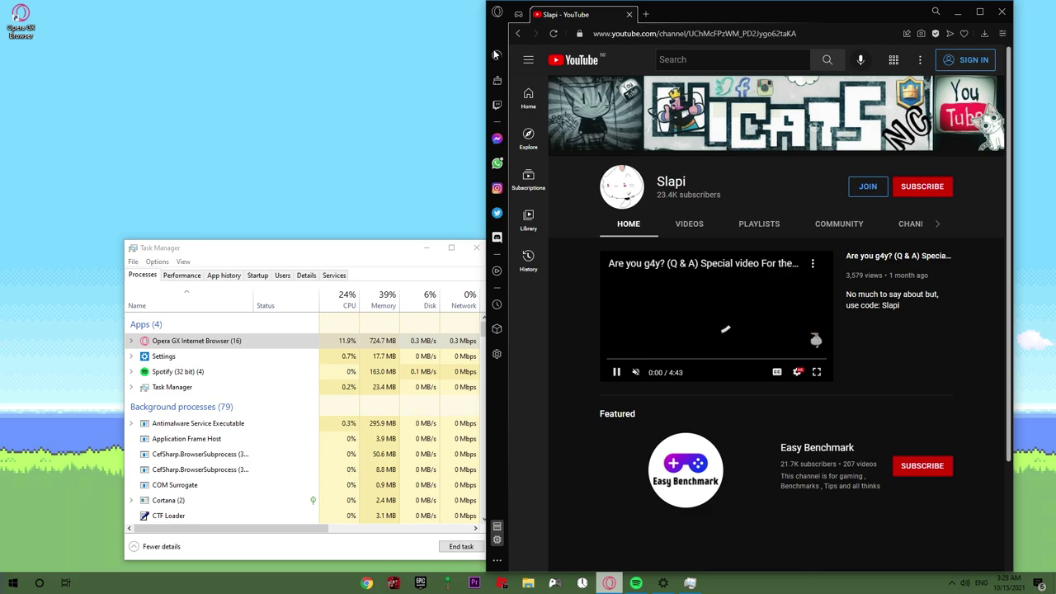
{"action": "left_click", "coordinate": [495, 55]}
Show the desktop, move OperaGXSetup beside the browser shortcut, and review Fortnite's video settings.
{"action": "key", "text": "super+d"}
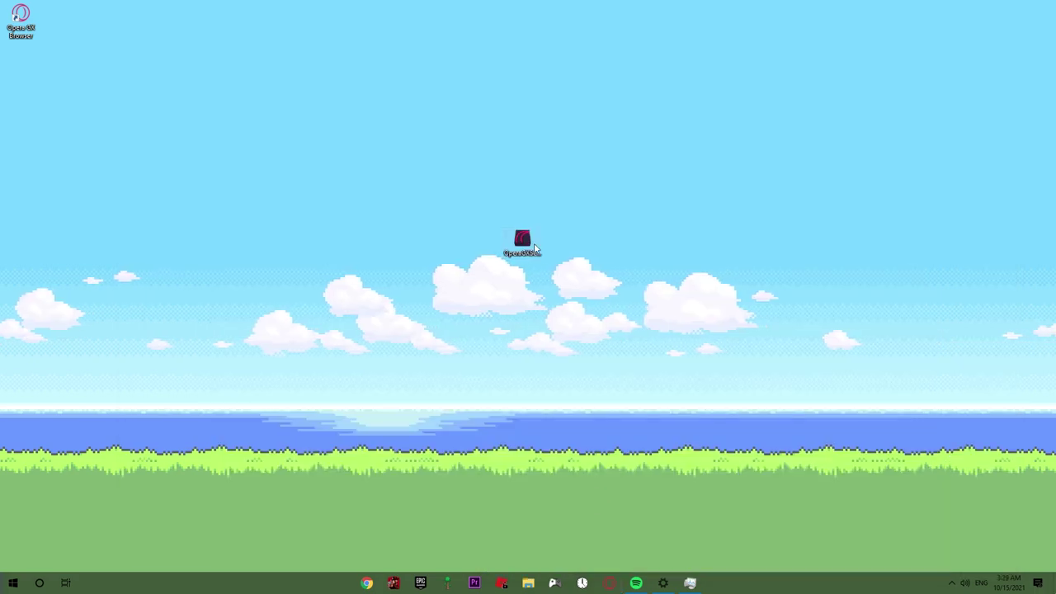
{"action": "left_click_drag", "start_coordinate": [534, 248], "coordinate": [41, 78]}
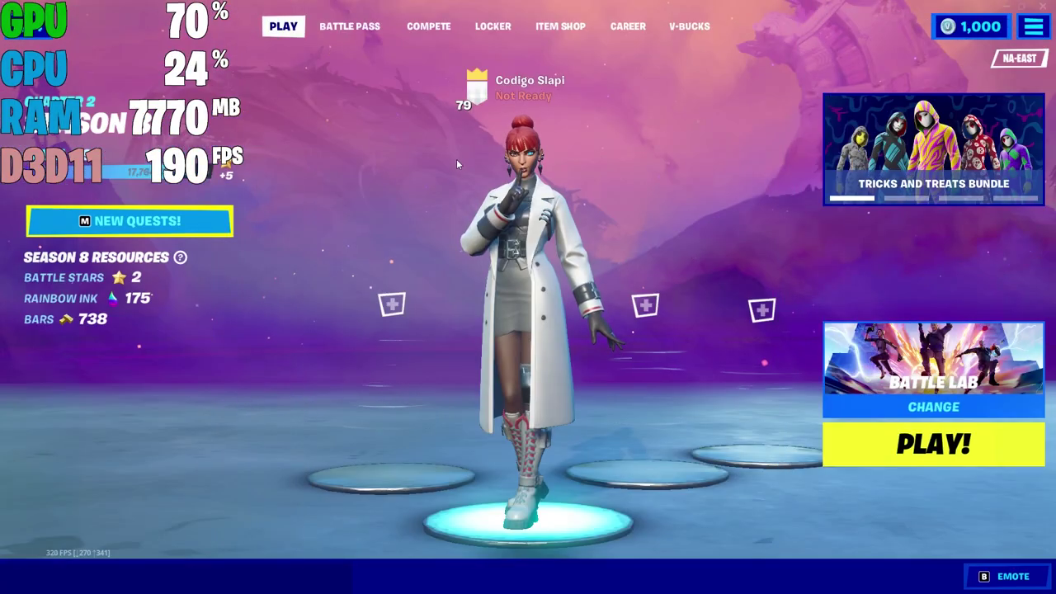
{"action": "key", "text": "Escape"}
{"action": "left_click", "coordinate": [815, 60]}
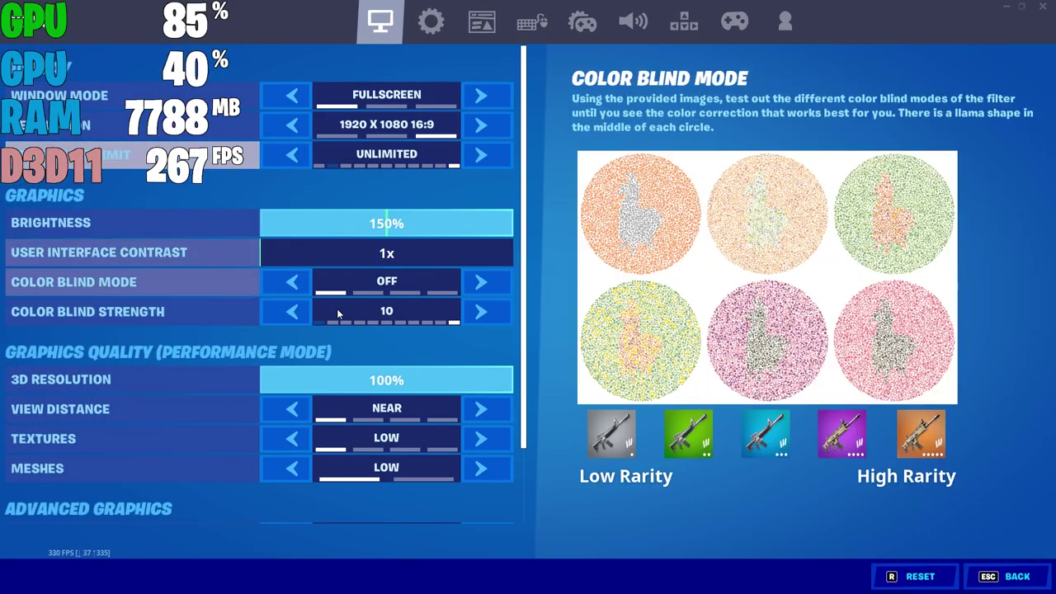
{"action": "scroll", "coordinate": [346, 346], "scroll_direction": "down", "scroll_amount": 2}
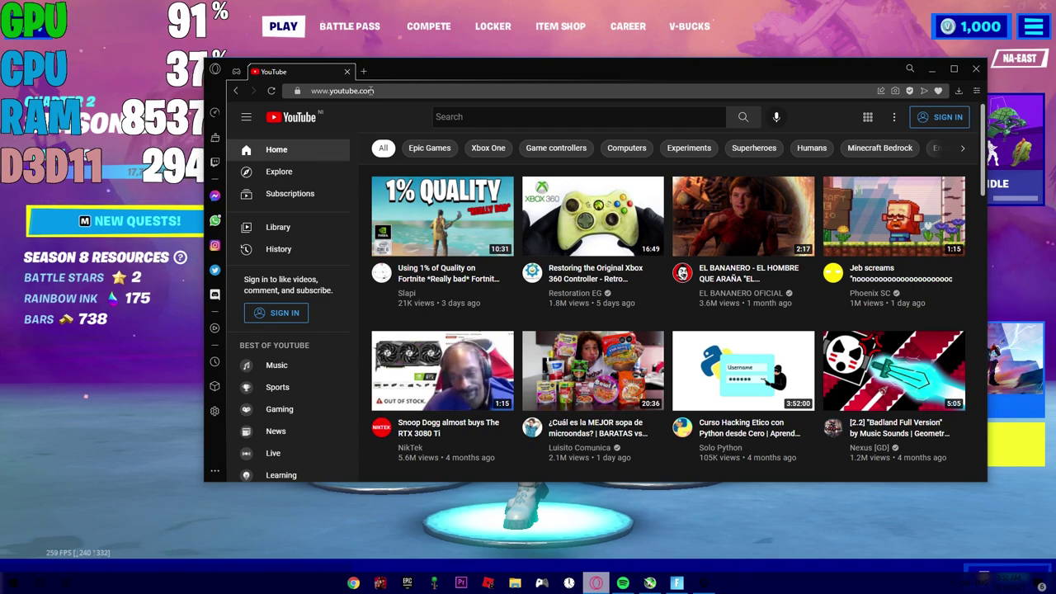
Check that the 1 GB RAM limiter is still active in GX Control, then close the panel.
{"action": "left_click", "coordinate": [214, 112]}
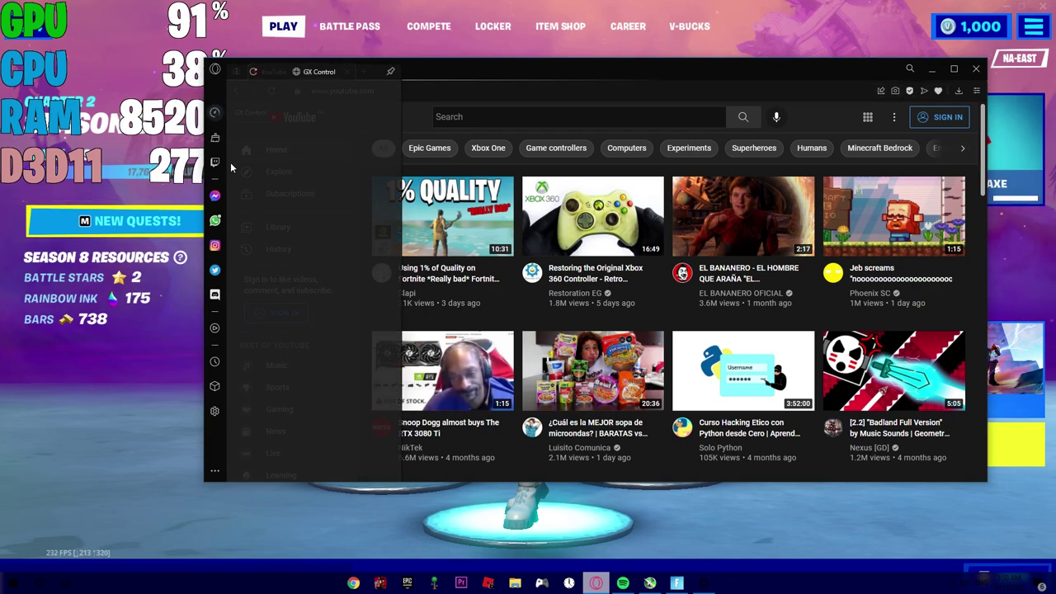
{"action": "scroll", "coordinate": [336, 292], "scroll_direction": "down", "scroll_amount": 5}
{"action": "scroll", "coordinate": [336, 287], "scroll_direction": "up", "scroll_amount": 1}
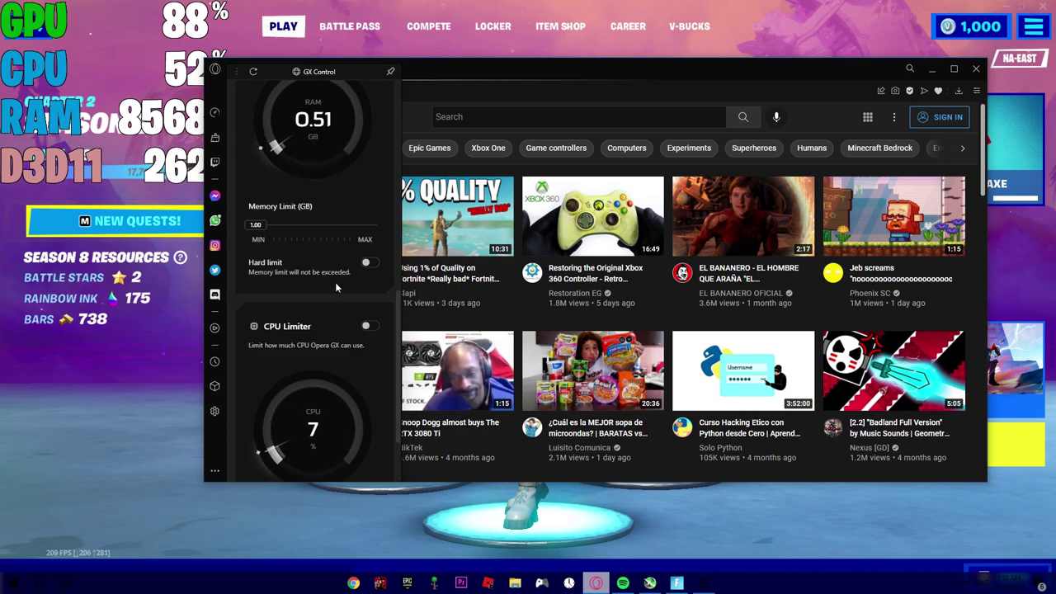
{"action": "scroll", "coordinate": [347, 263], "scroll_direction": "up", "scroll_amount": 4}
{"action": "left_click", "coordinate": [371, 112]}
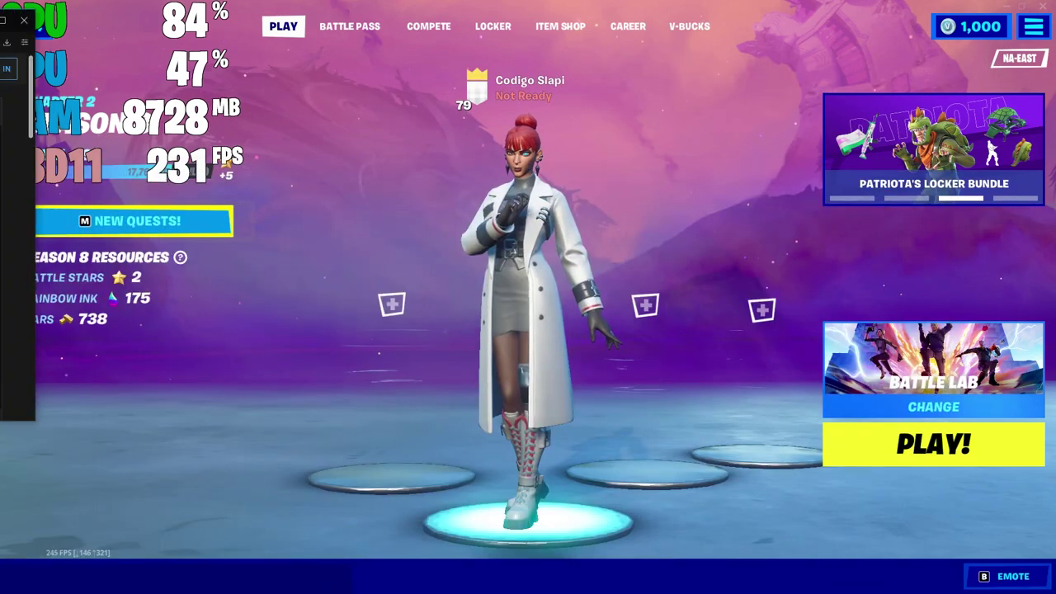
Start Battle Lab matchmaking and launch a new Battle Lab.
{"action": "left_click", "coordinate": [882, 444]}
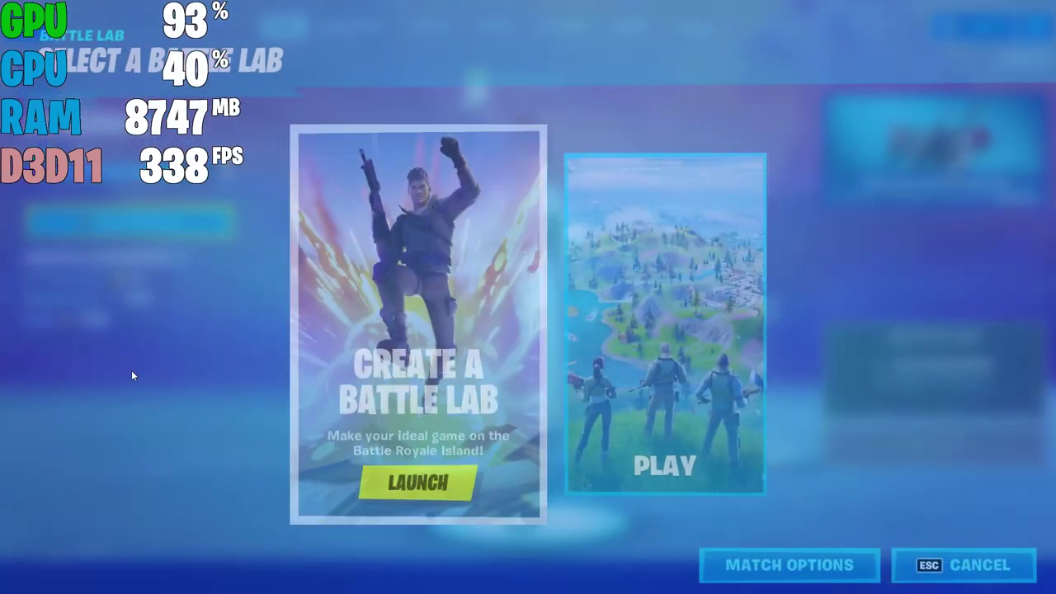
{"action": "left_click", "coordinate": [417, 483]}
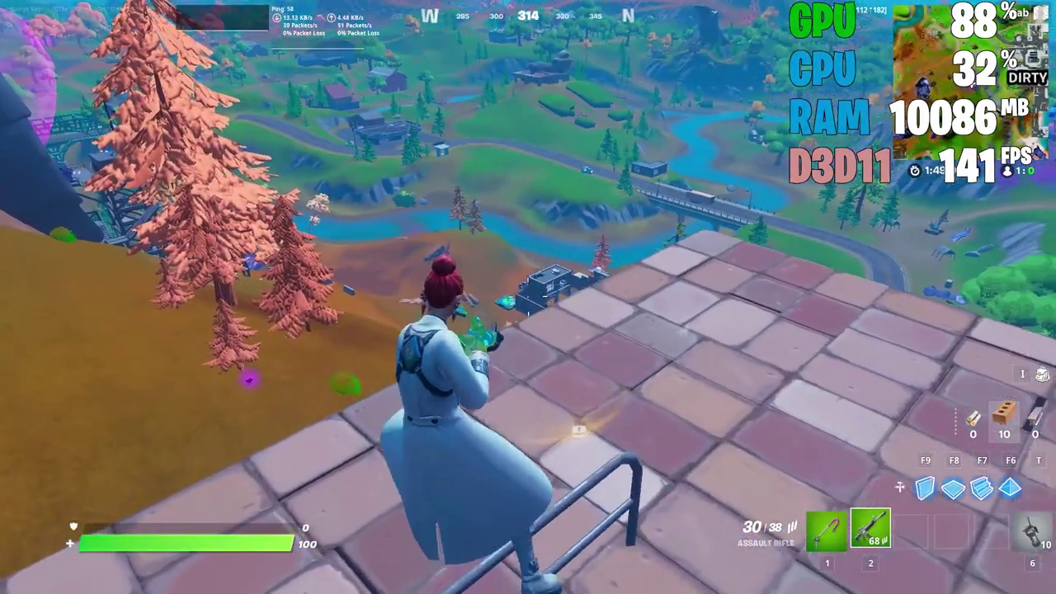
Open and dismiss the in-game menu, then keep playing while watching the FPS counter.
{"action": "key", "text": "Escape"}
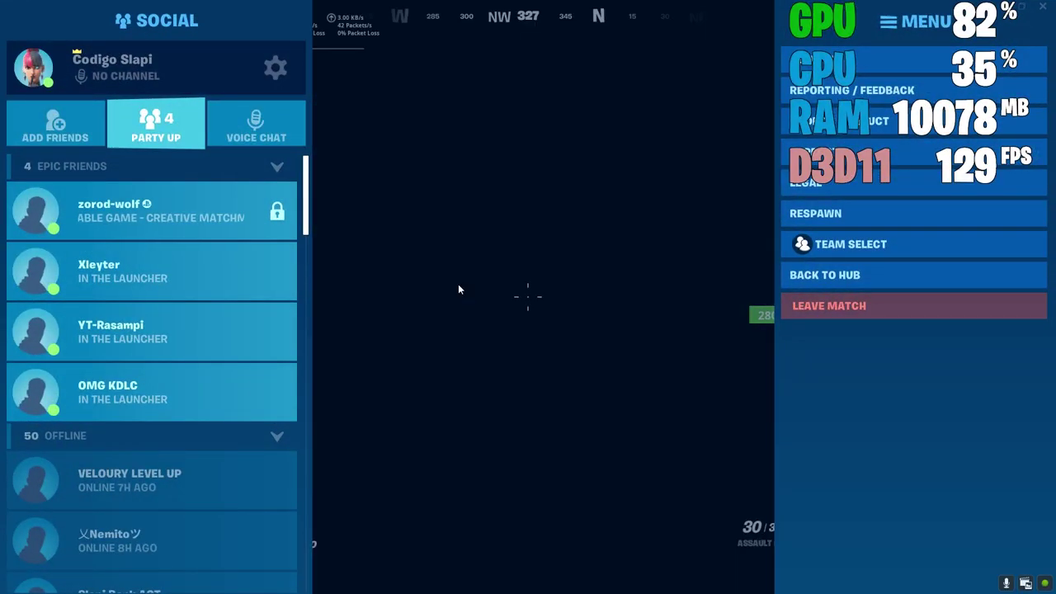
{"action": "key", "text": "Escape"}
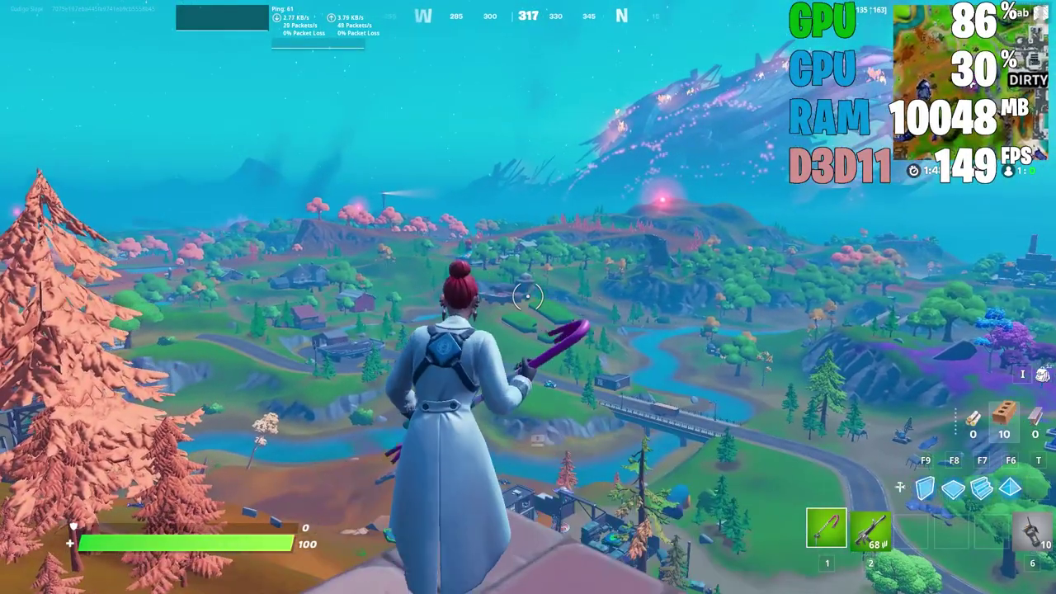